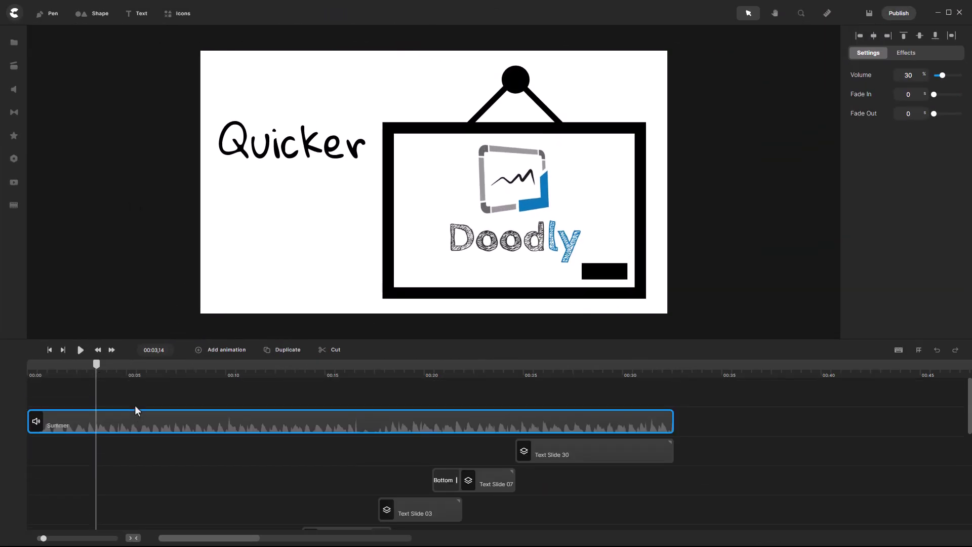
Move the playhead to about 00:05, an empty moment after the Doodly scene.
{"action": "mouse_move", "coordinate": [107, 371]}
{"action": "left_mouse_down"}
{"action": "mouse_move", "coordinate": [401, 349]}
{"action": "mouse_move", "coordinate": [493, 354]}
{"action": "mouse_move", "coordinate": [506, 383]}
{"action": "mouse_move", "coordinate": [617, 387]}
{"action": "mouse_move", "coordinate": [39, 389]}
{"action": "left_mouse_up"}
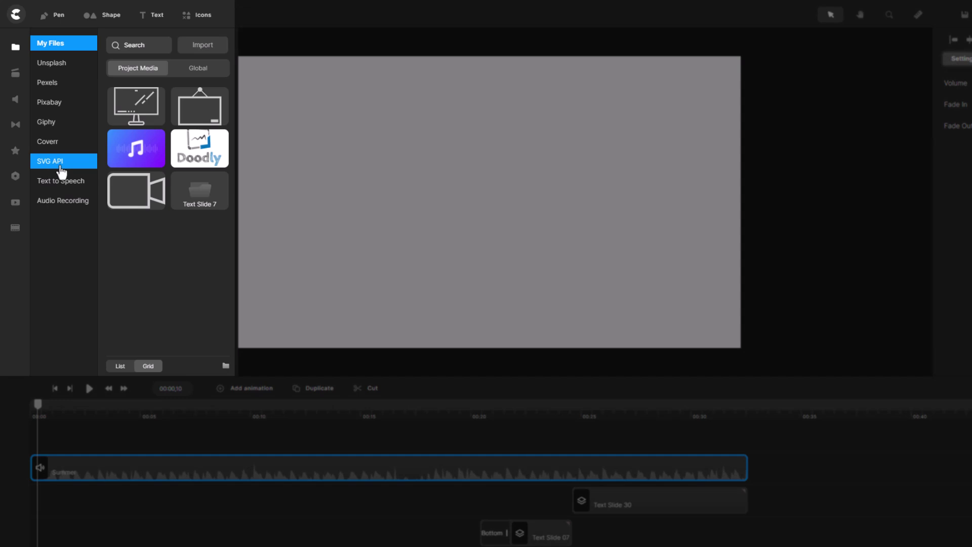
{"action": "left_click", "coordinate": [60, 170]}
{"action": "scroll", "coordinate": [180, 214], "scroll_direction": "down", "scroll_amount": 3}
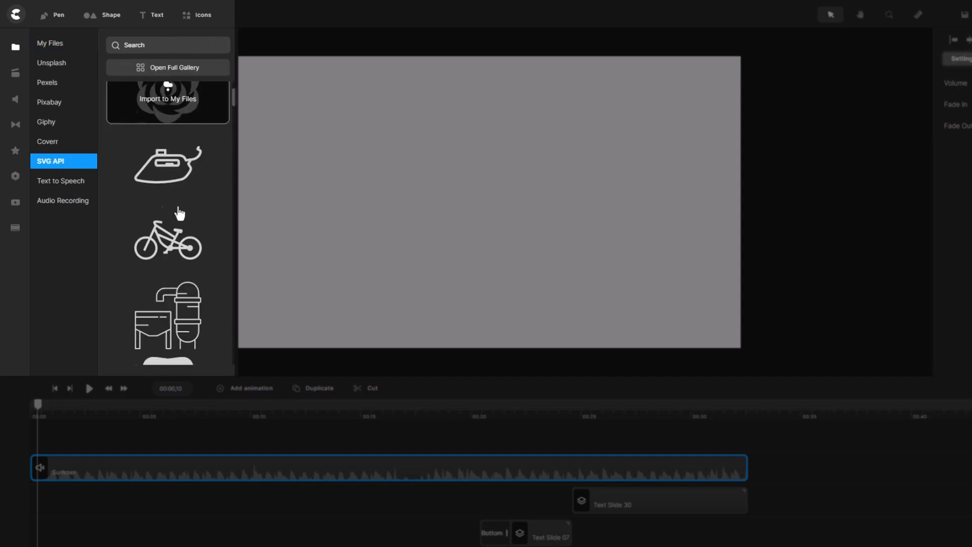
{"action": "scroll", "coordinate": [180, 214], "scroll_direction": "down", "scroll_amount": 3}
{"action": "scroll", "coordinate": [171, 251], "scroll_direction": "up", "scroll_amount": 6}
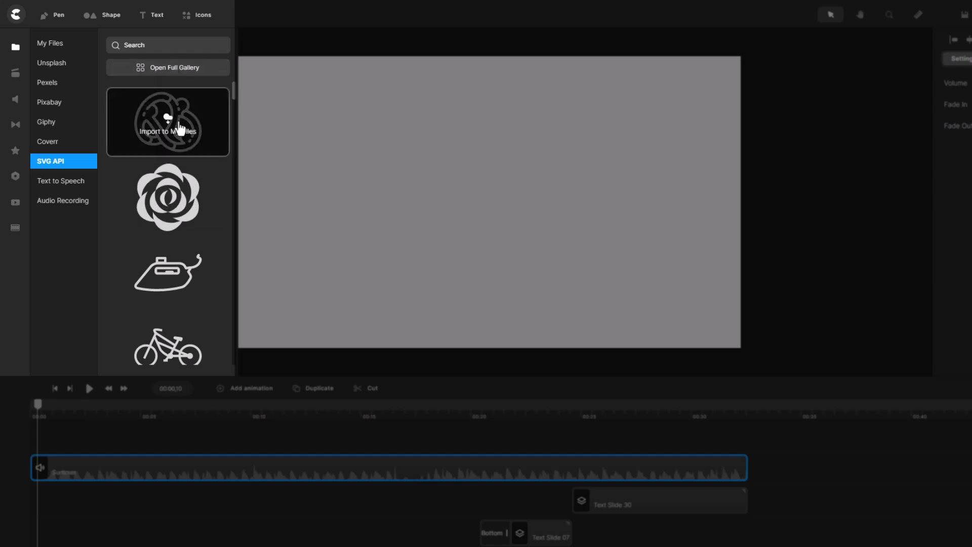
{"action": "mouse_move", "coordinate": [168, 196]}
{"action": "left_click", "coordinate": [51, 45]}
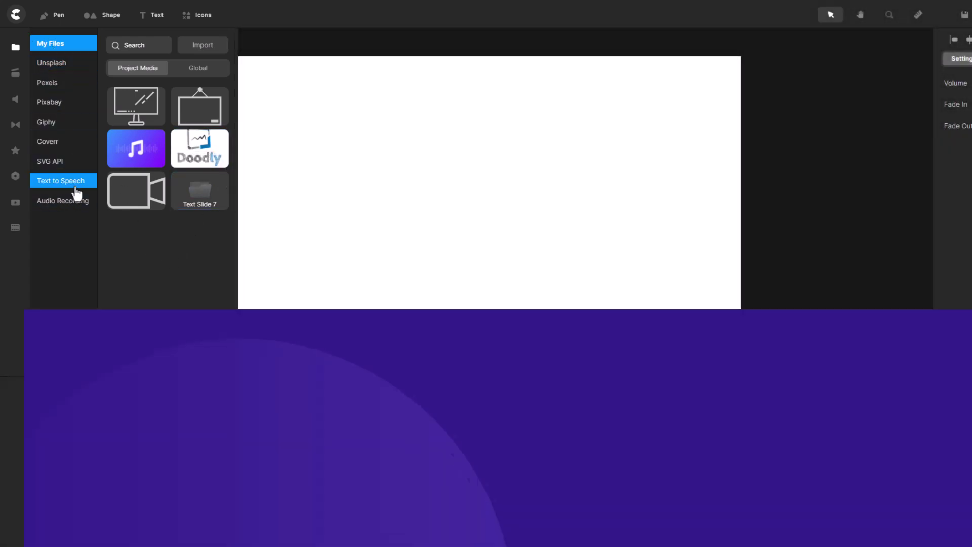
Set text-to-speech to English (GB) with the Female 1 voice, then show the voice recording options.
{"action": "left_click", "coordinate": [76, 195]}
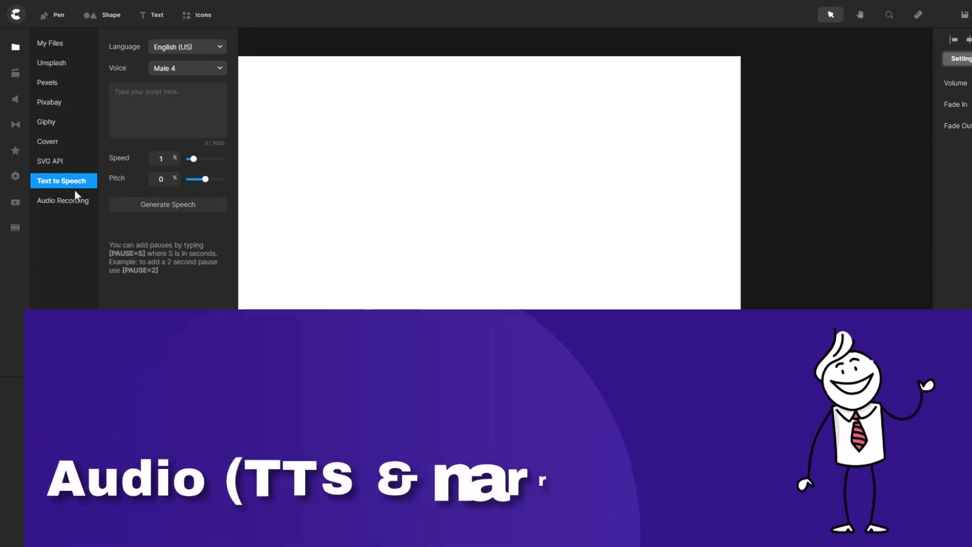
{"action": "left_click", "coordinate": [188, 48]}
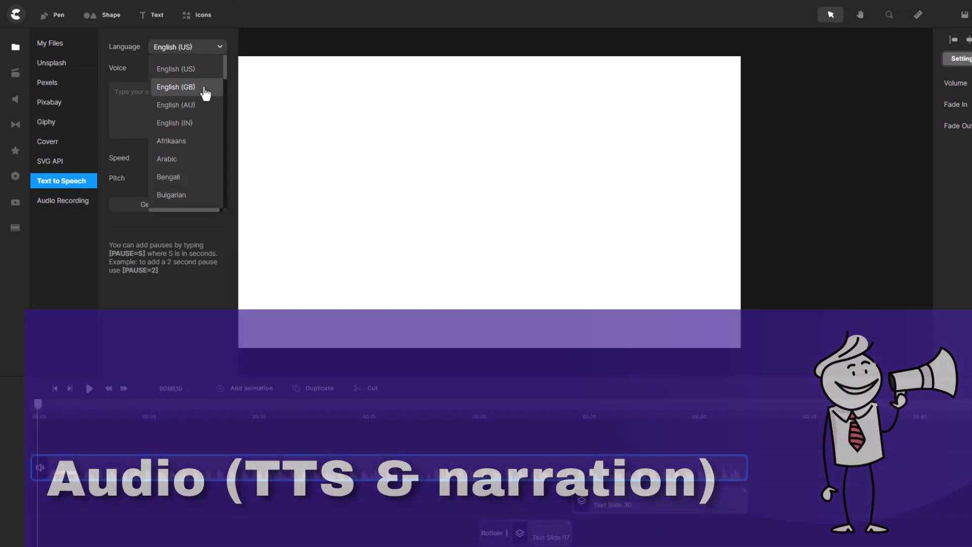
{"action": "left_click", "coordinate": [203, 89]}
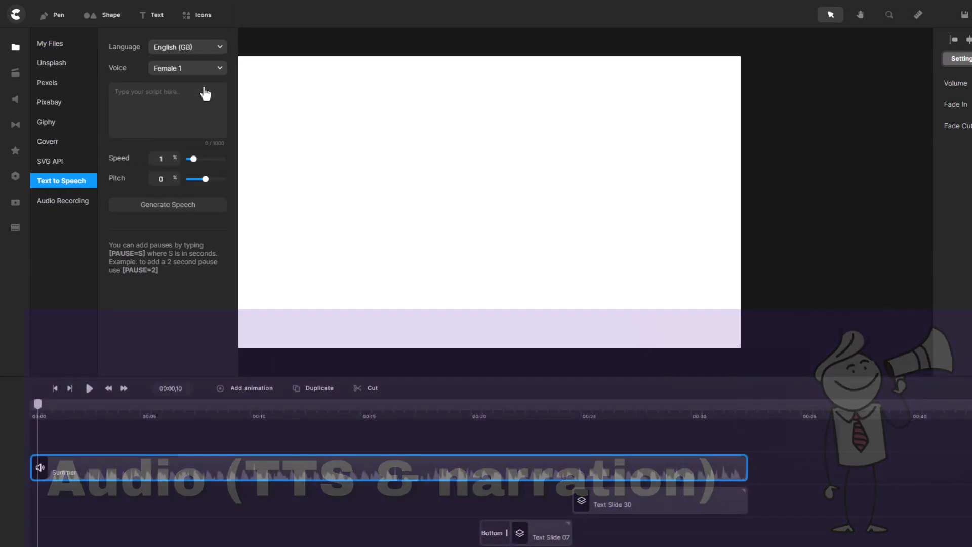
{"action": "left_click", "coordinate": [199, 70]}
{"action": "scroll", "coordinate": [188, 137], "scroll_direction": "down", "scroll_amount": 2}
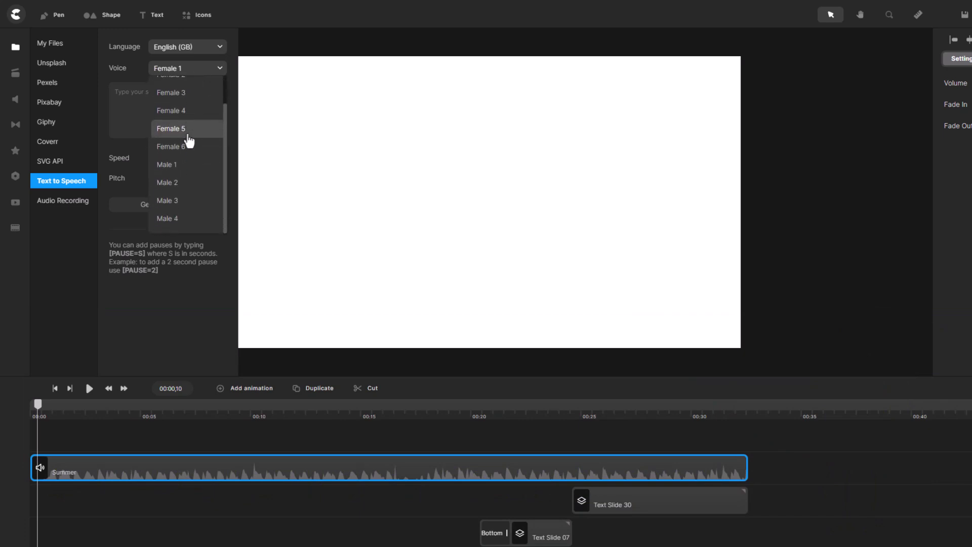
{"action": "left_click", "coordinate": [187, 48]}
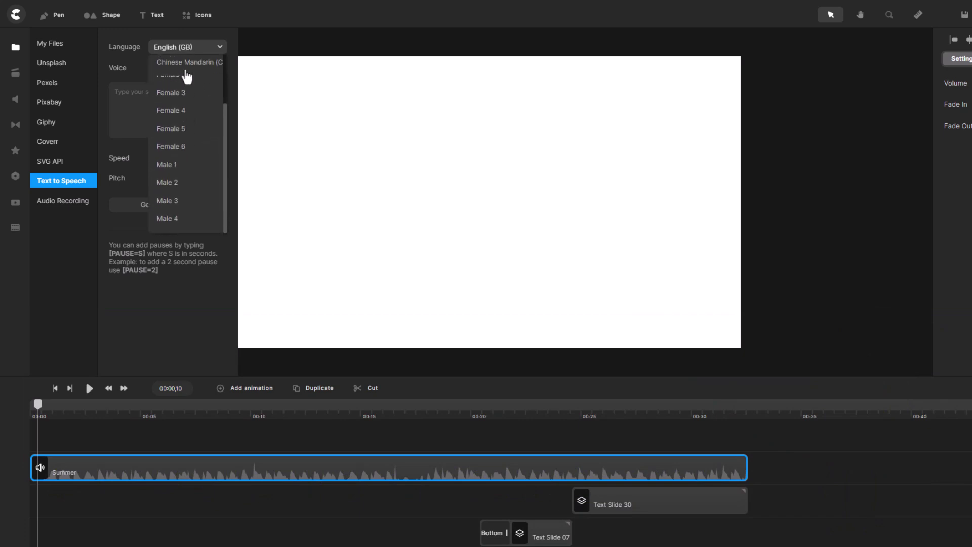
{"action": "left_click", "coordinate": [130, 41]}
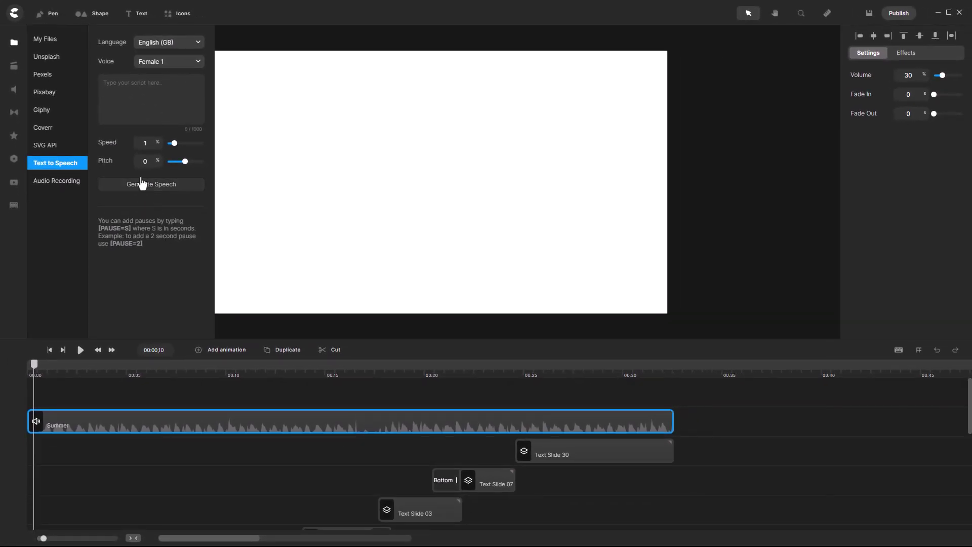
{"action": "left_click", "coordinate": [49, 183]}
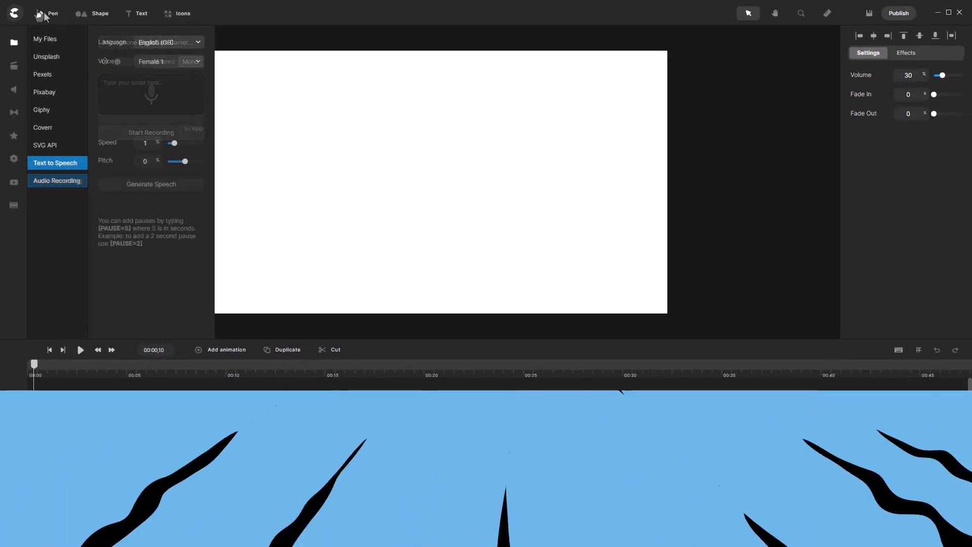
Add a 'Your Text' placeholder to the canvas and look through the Icons library.
{"action": "left_click", "coordinate": [44, 15]}
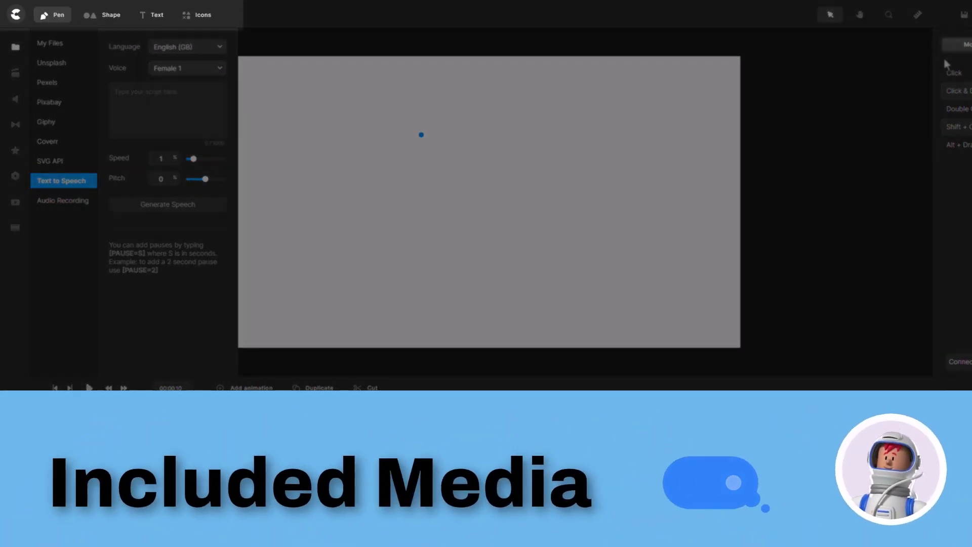
{"action": "left_click", "coordinate": [111, 17]}
{"action": "left_click", "coordinate": [143, 15]}
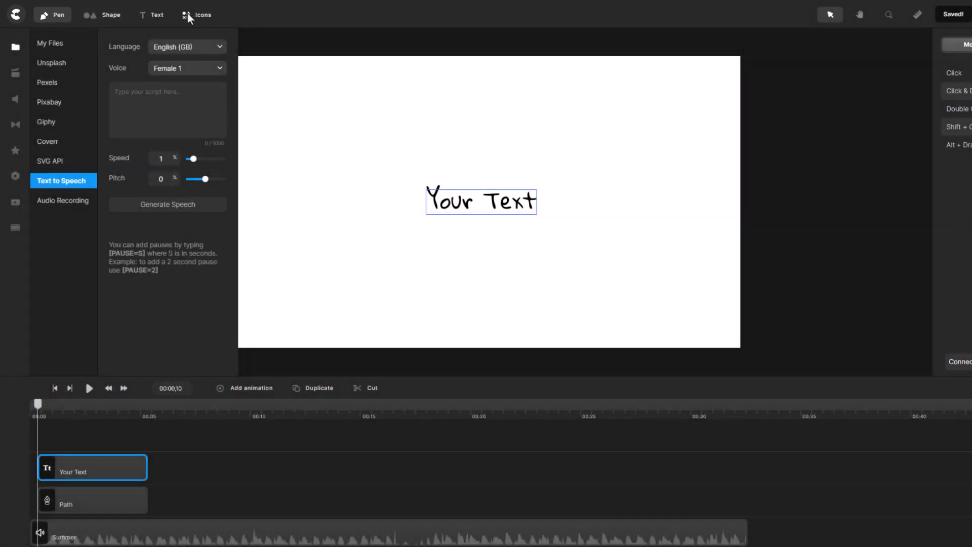
{"action": "left_click", "coordinate": [190, 14]}
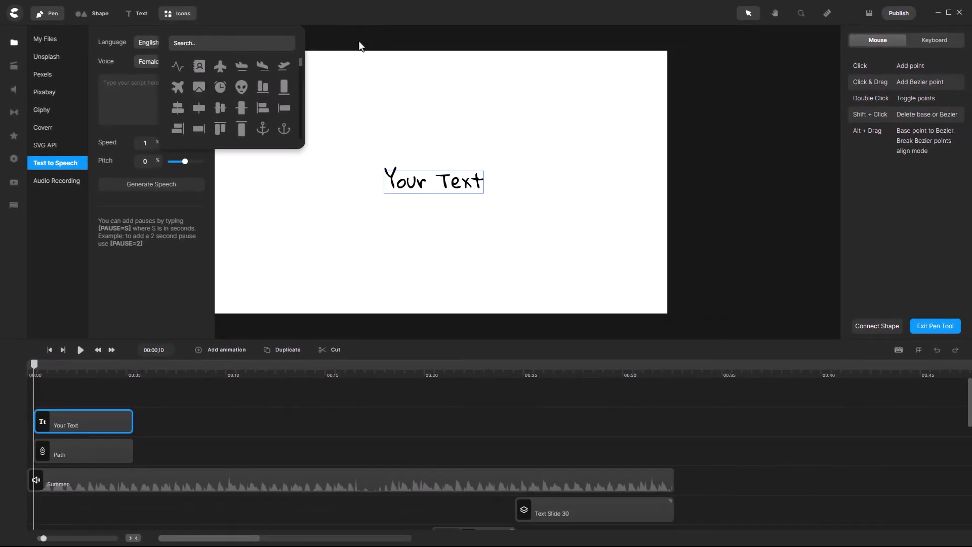
{"action": "left_click", "coordinate": [359, 38]}
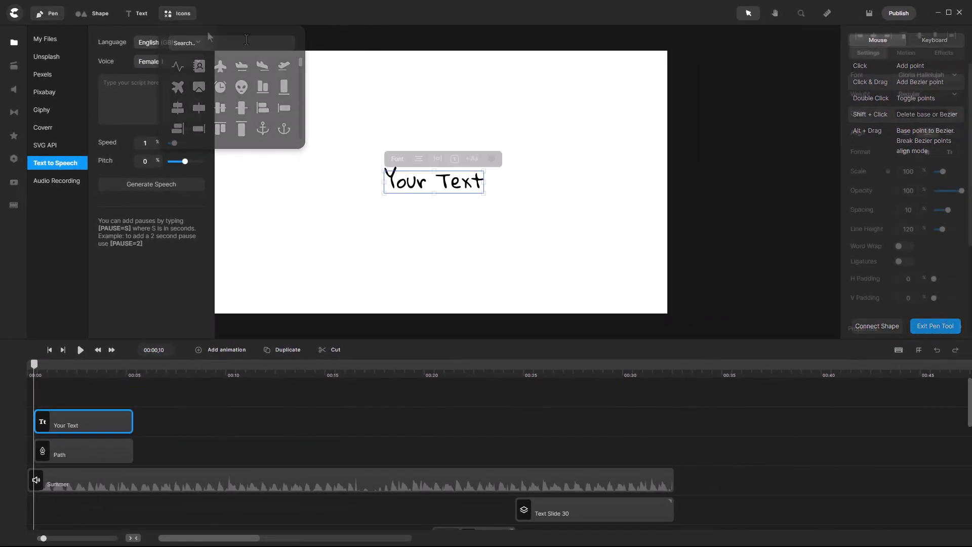
{"action": "left_click", "coordinate": [183, 16]}
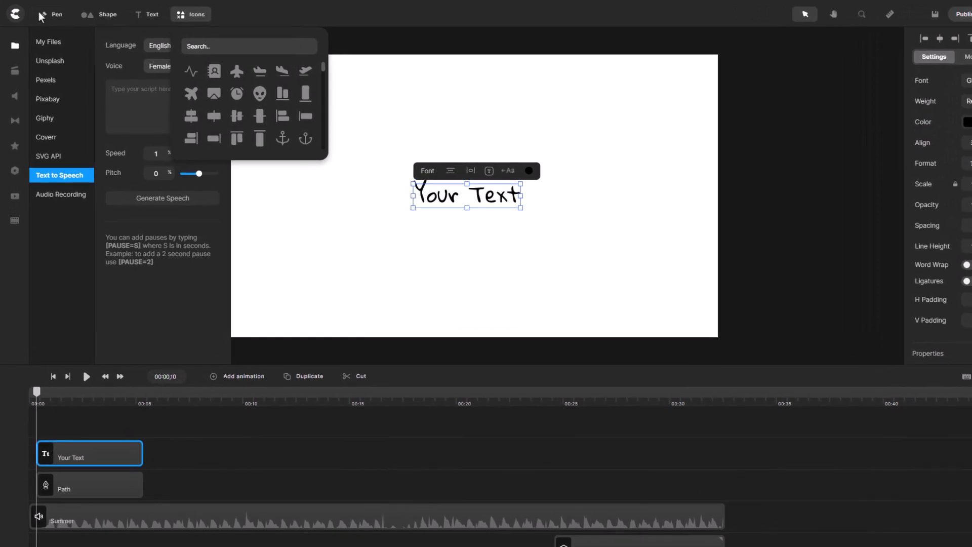
Browse the stock library's Doodle Characters and Doodle Animated assets.
{"action": "left_click", "coordinate": [336, 28]}
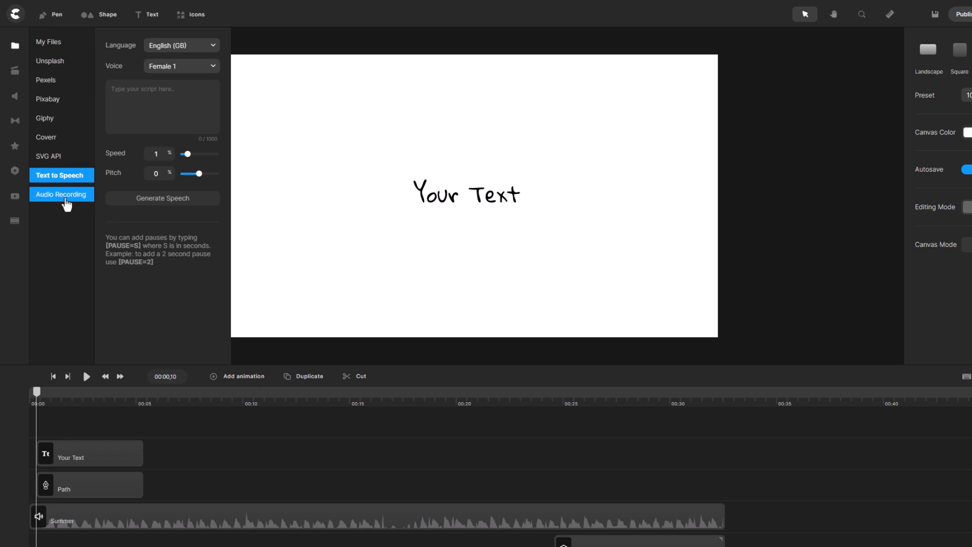
{"action": "left_click", "coordinate": [12, 73]}
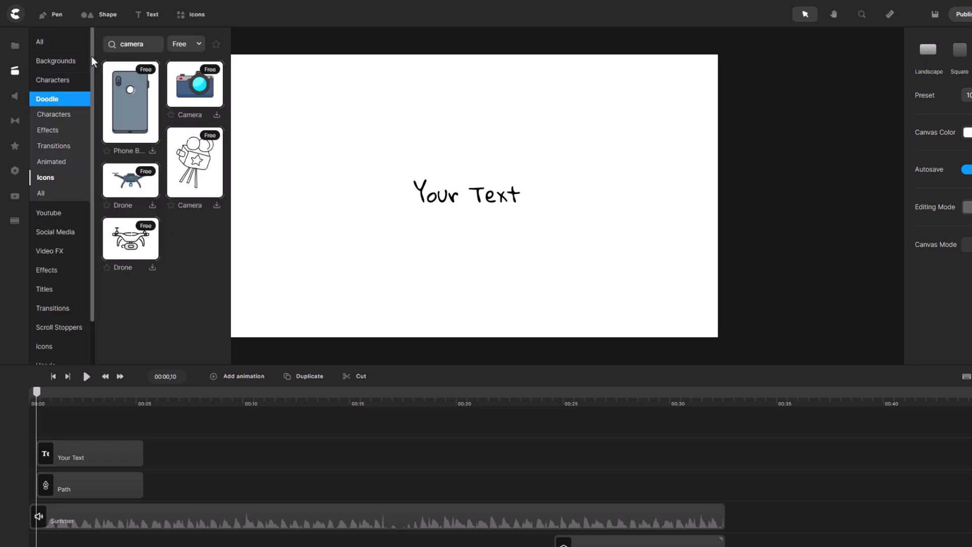
{"action": "scroll", "coordinate": [80, 216], "scroll_direction": "down", "scroll_amount": 1}
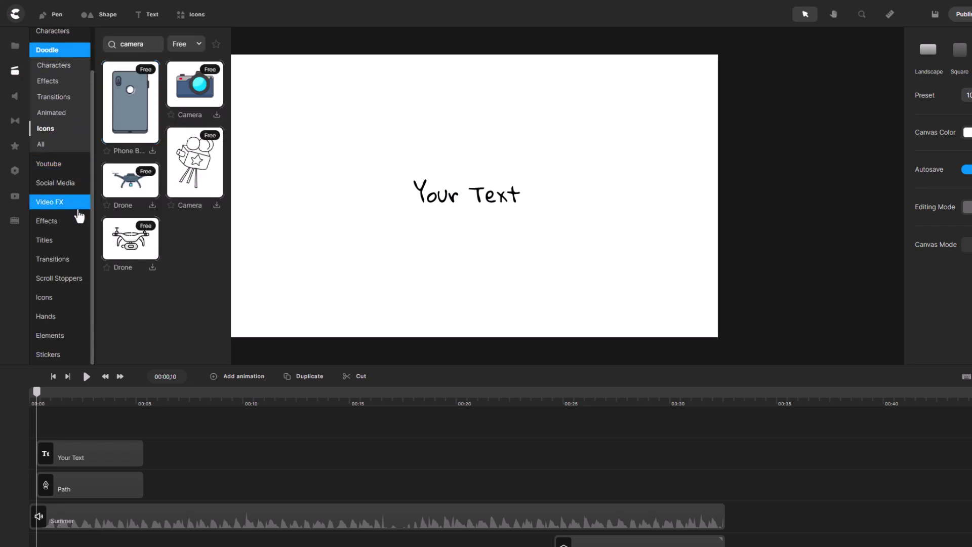
{"action": "scroll", "coordinate": [80, 283], "scroll_direction": "up", "scroll_amount": 1}
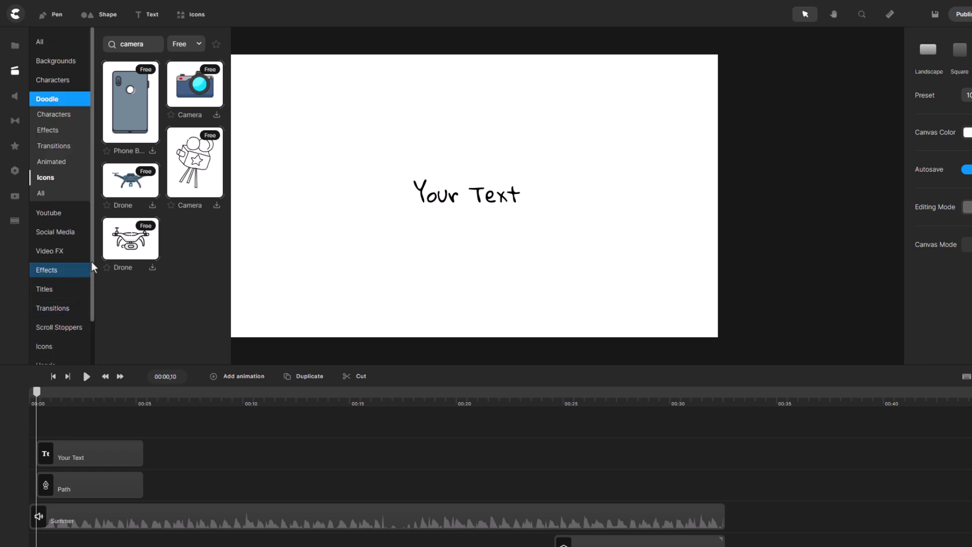
{"action": "left_click", "coordinate": [55, 108]}
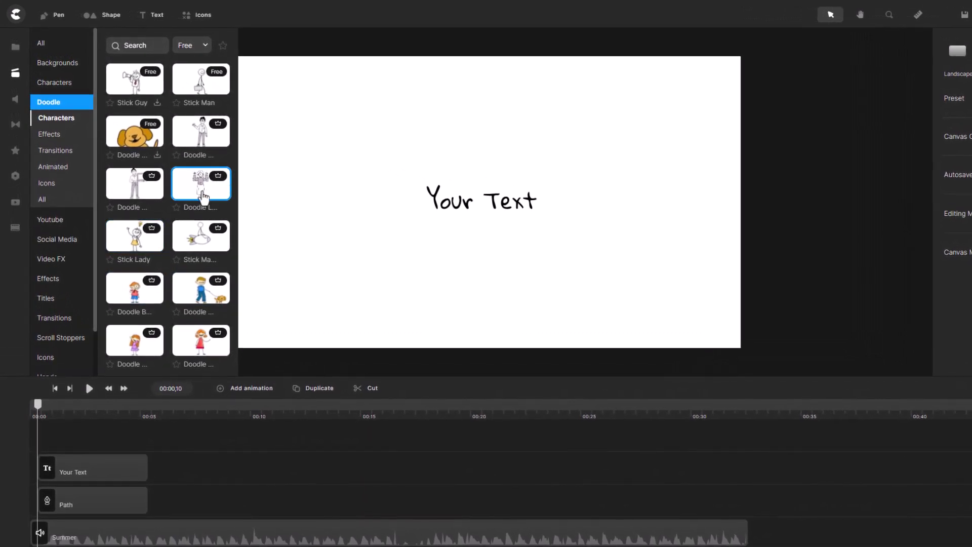
{"action": "left_click", "coordinate": [47, 167]}
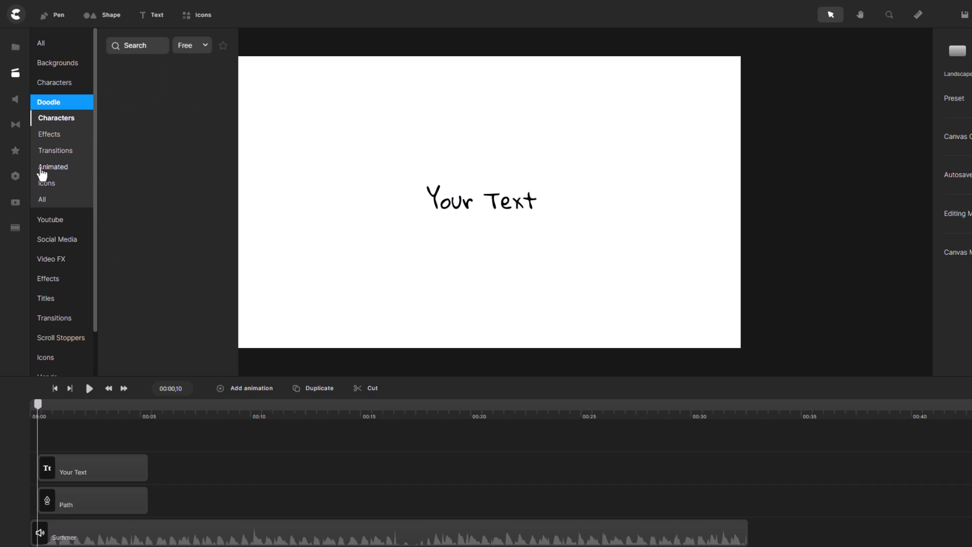
{"action": "scroll", "coordinate": [177, 190], "scroll_direction": "down", "scroll_amount": 3}
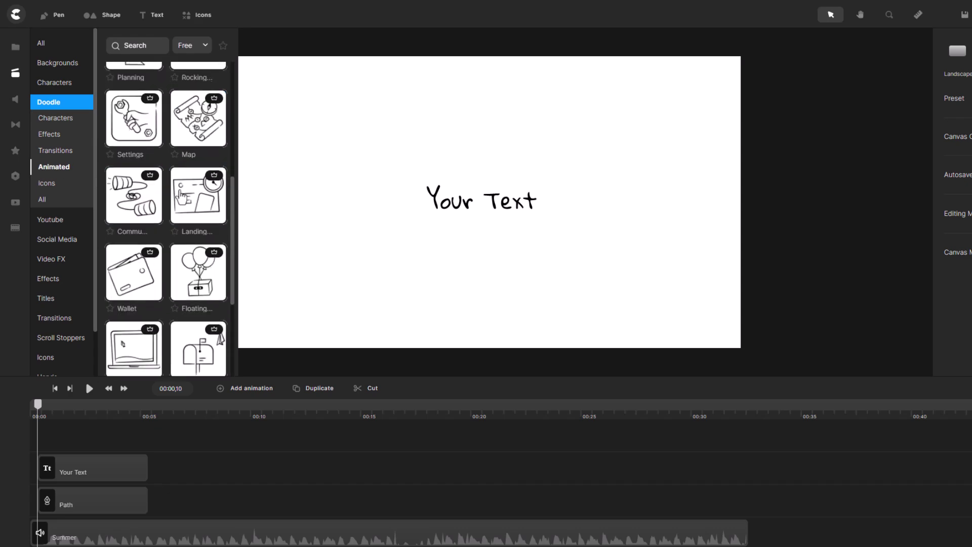
{"action": "scroll", "coordinate": [177, 194], "scroll_direction": "down", "scroll_amount": 2}
{"action": "scroll", "coordinate": [176, 197], "scroll_direction": "up", "scroll_amount": 3}
{"action": "scroll", "coordinate": [169, 199], "scroll_direction": "up", "scroll_amount": 2}
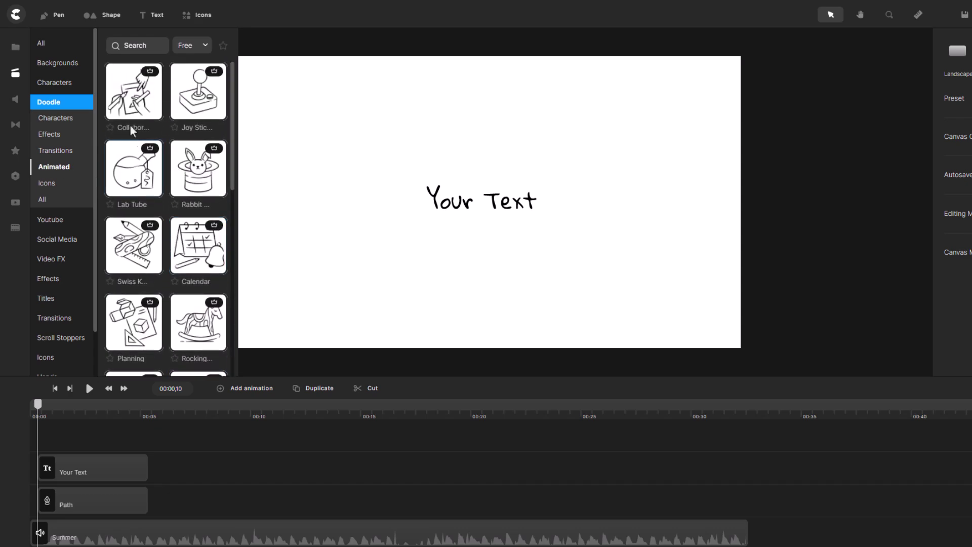
{"action": "scroll", "coordinate": [161, 169], "scroll_direction": "down", "scroll_amount": 3}
{"action": "scroll", "coordinate": [164, 178], "scroll_direction": "down", "scroll_amount": 3}
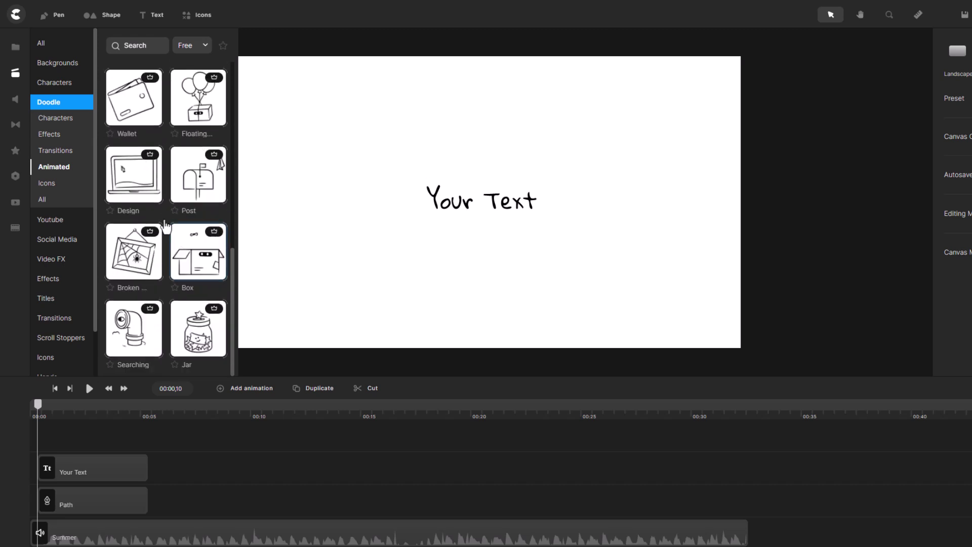
Place the Business Woman character on the canvas, left of the text.
{"action": "left_click", "coordinate": [54, 89]}
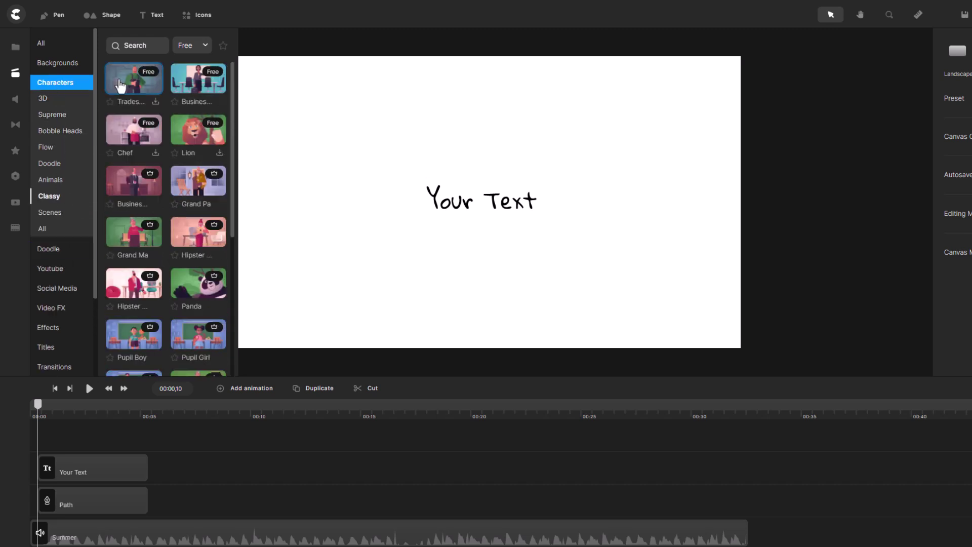
{"action": "left_click_drag", "start_coordinate": [192, 88], "coordinate": [374, 97]}
{"action": "left_click_drag", "start_coordinate": [436, 158], "coordinate": [301, 156]}
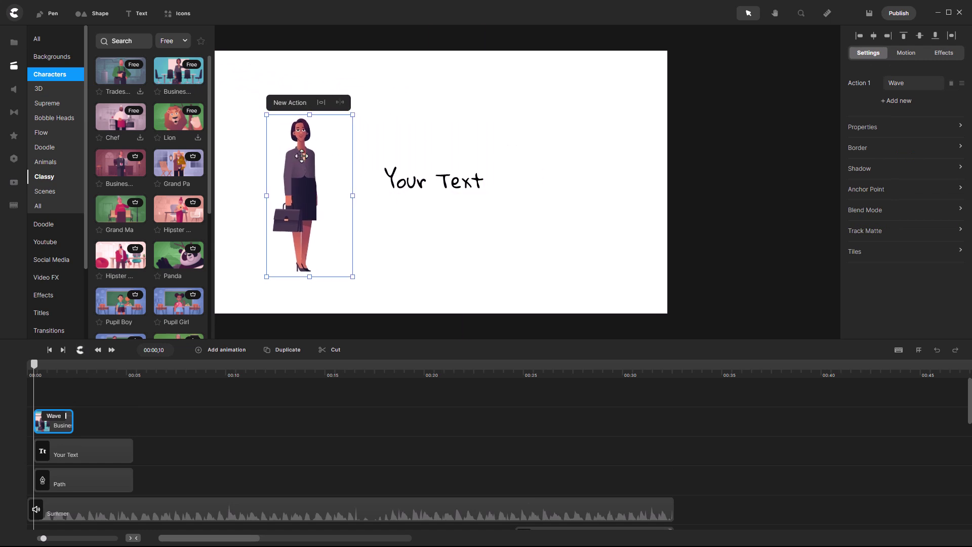
Add 'Working on PC Back' as her second action after Wave.
{"action": "left_click", "coordinate": [301, 110]}
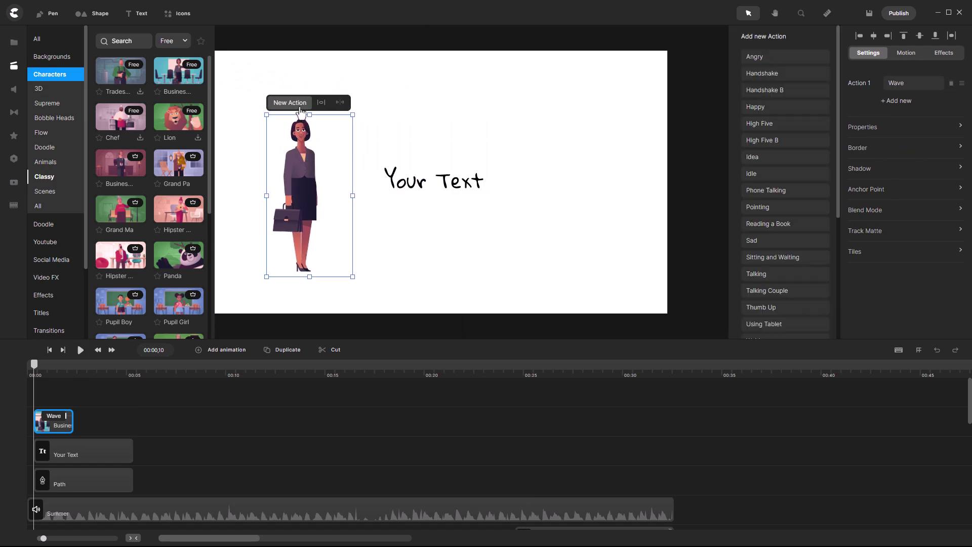
{"action": "scroll", "coordinate": [770, 81], "scroll_direction": "down", "scroll_amount": 5}
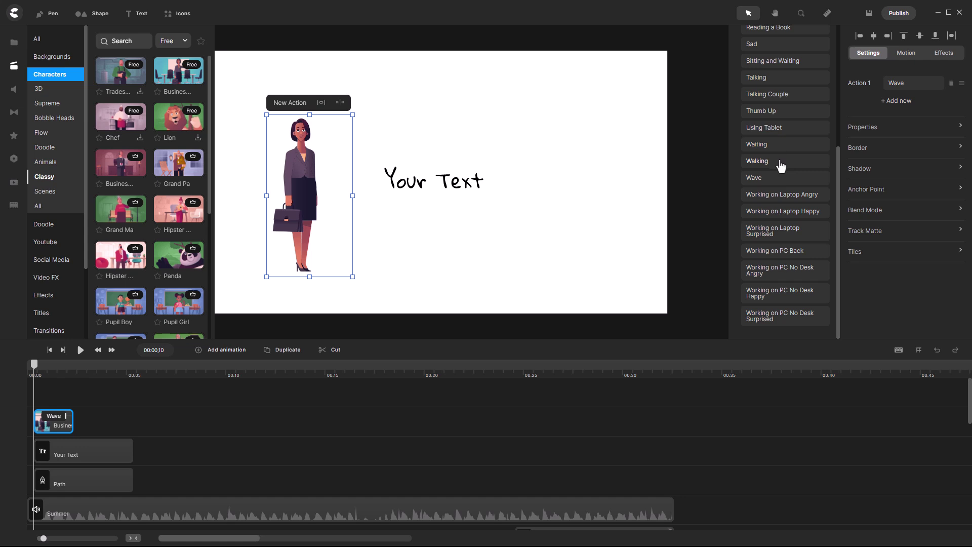
{"action": "left_click", "coordinate": [805, 259]}
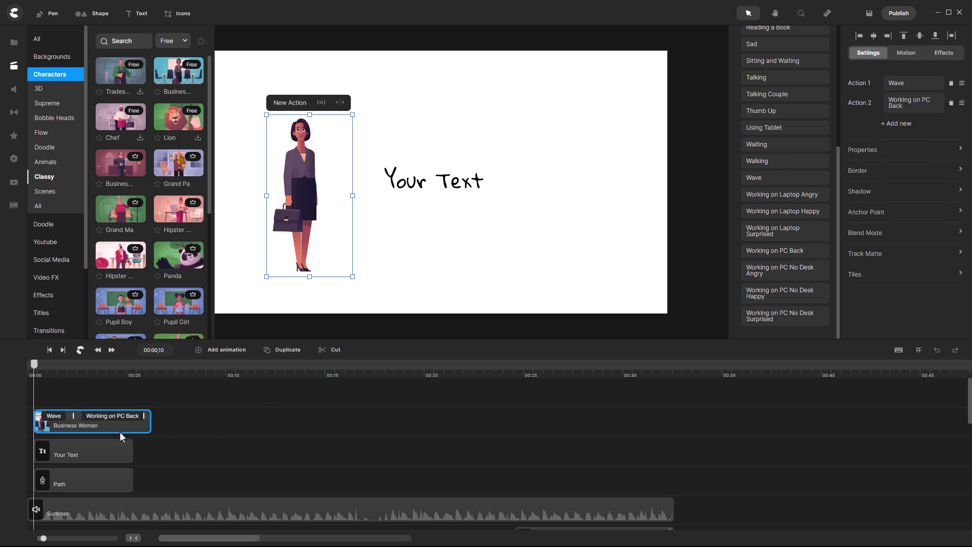
{"action": "left_click", "coordinate": [52, 417]}
Preview the scene, then delete the Business Woman, Your Text and Path clips.
{"action": "left_click", "coordinate": [80, 352]}
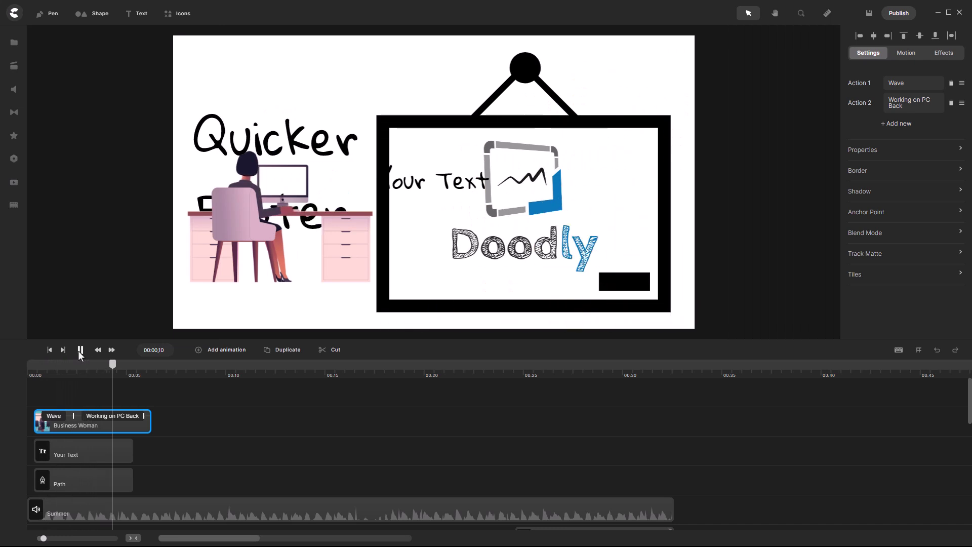
{"action": "left_click", "coordinate": [81, 350]}
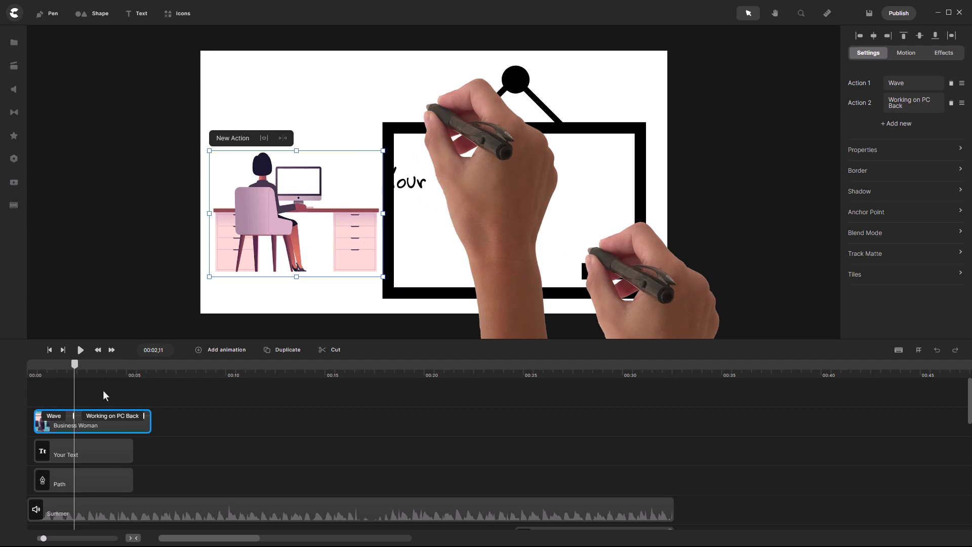
{"action": "left_click", "coordinate": [104, 419]}
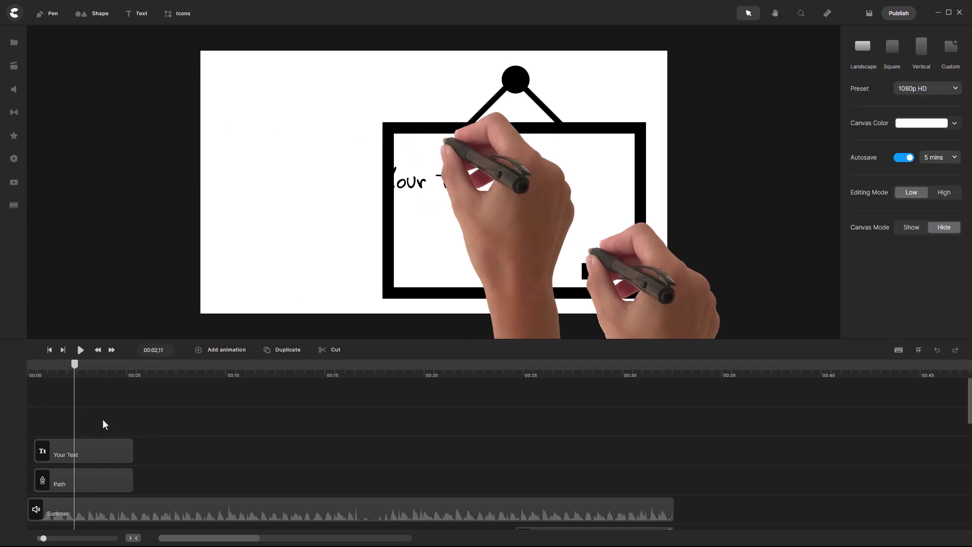
{"action": "left_click", "coordinate": [95, 447]}
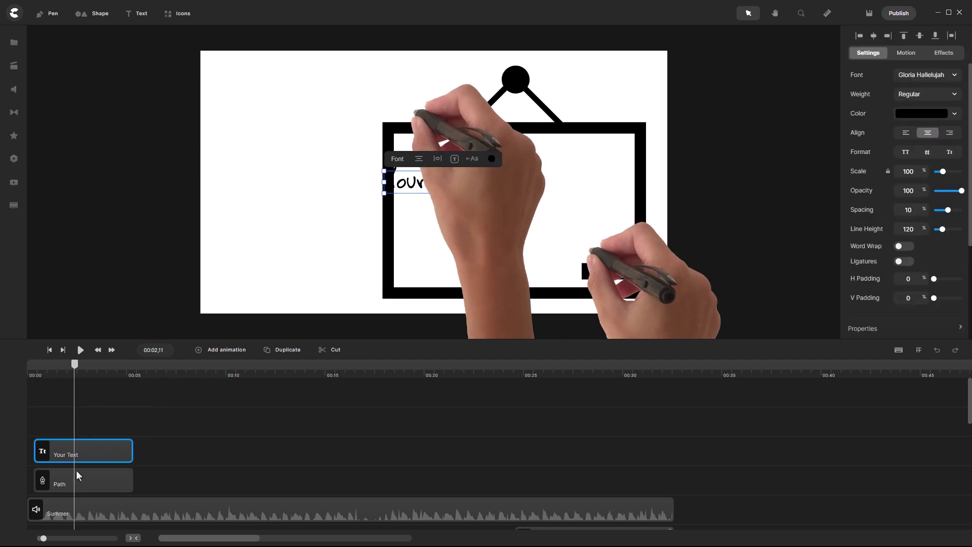
{"action": "key", "text": "Delete"}
{"action": "left_click", "coordinate": [13, 65]}
{"action": "key", "text": "Delete"}
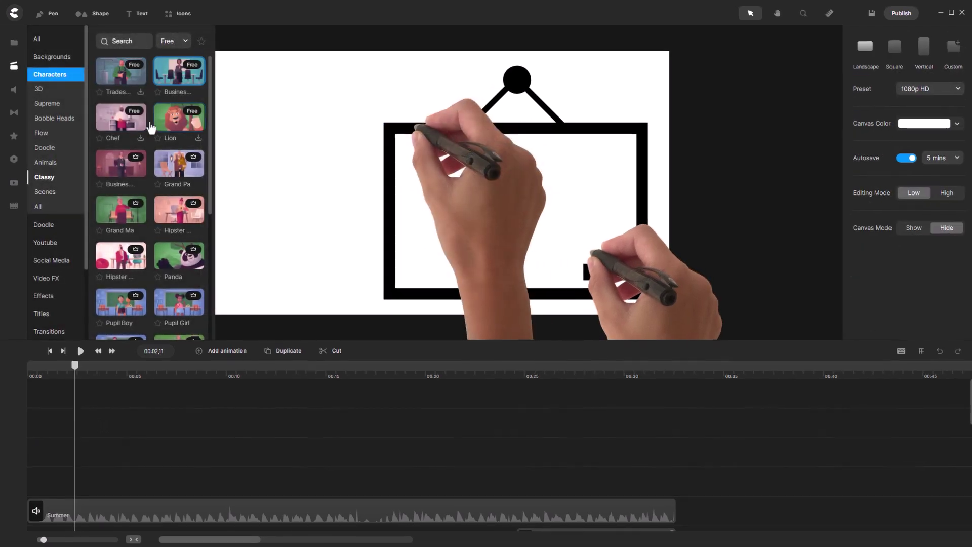
{"action": "scroll", "coordinate": [149, 127], "scroll_direction": "down", "scroll_amount": 3}
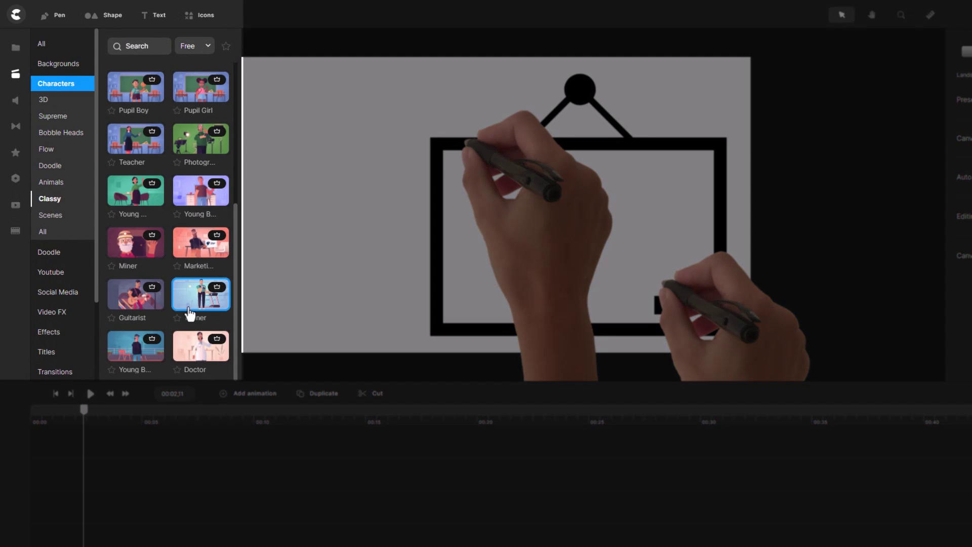
Browse the Youtube, Social Media, Transitions and Titles asset collections.
{"action": "left_click", "coordinate": [65, 276]}
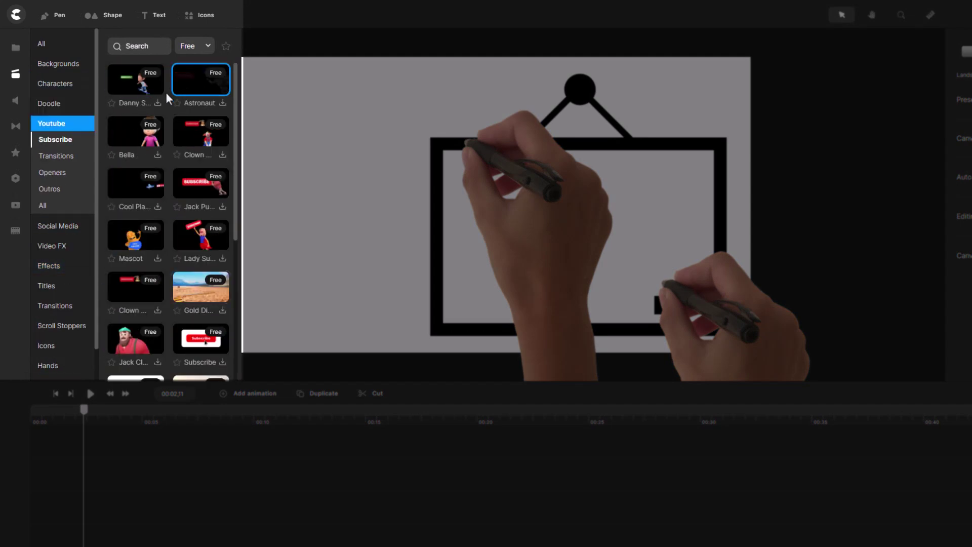
{"action": "scroll", "coordinate": [181, 245], "scroll_direction": "down", "scroll_amount": 2}
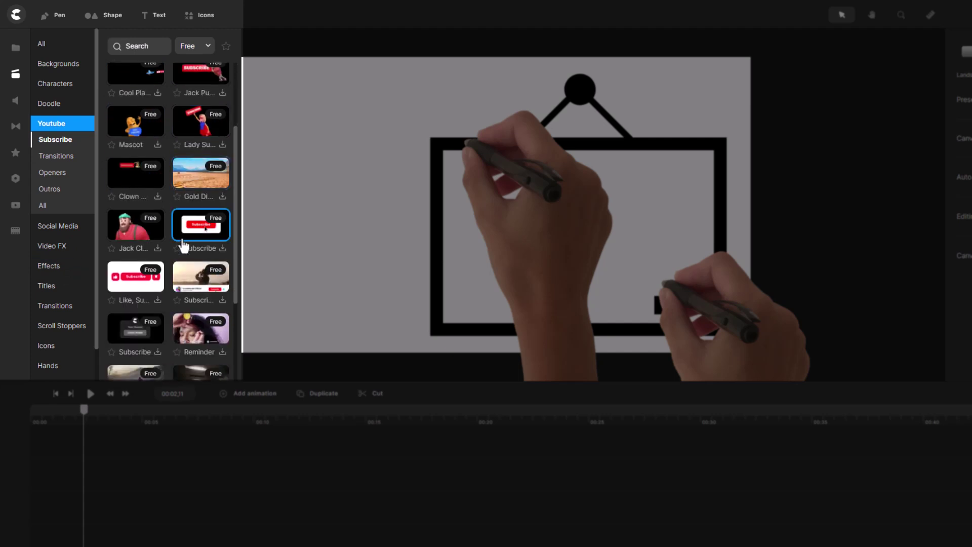
{"action": "scroll", "coordinate": [171, 220], "scroll_direction": "down", "scroll_amount": 2}
{"action": "scroll", "coordinate": [161, 194], "scroll_direction": "down", "scroll_amount": 2}
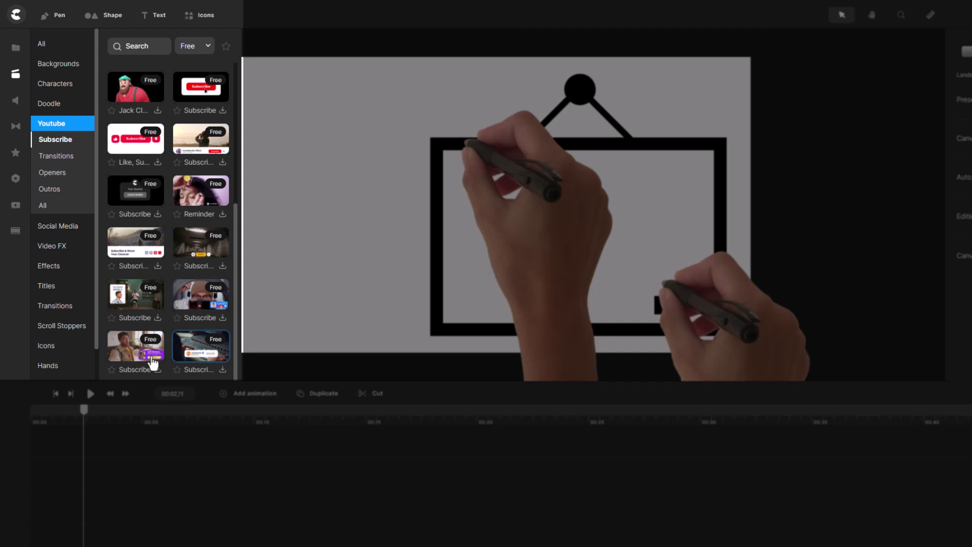
{"action": "left_click", "coordinate": [61, 225]}
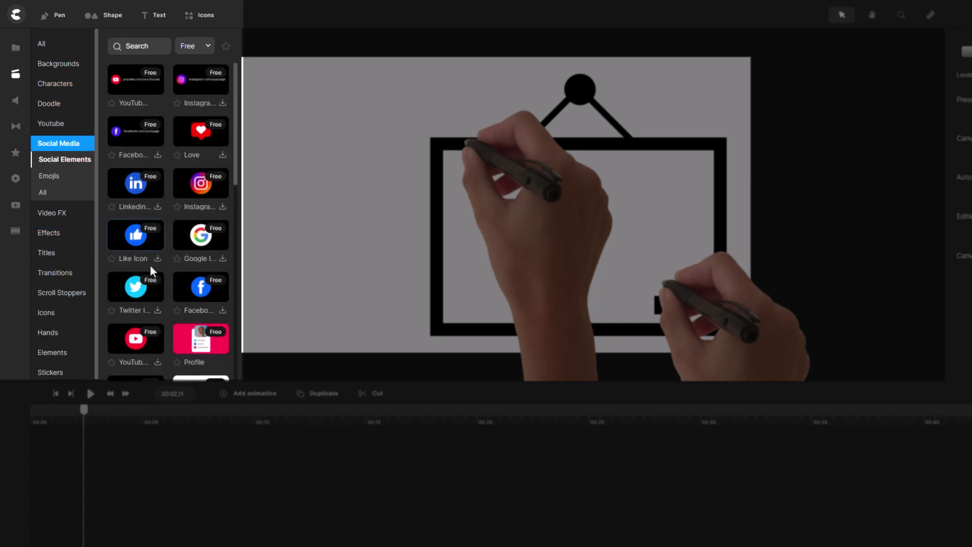
{"action": "scroll", "coordinate": [156, 253], "scroll_direction": "down", "scroll_amount": 1}
{"action": "scroll", "coordinate": [155, 253], "scroll_direction": "up", "scroll_amount": 1}
{"action": "scroll", "coordinate": [155, 258], "scroll_direction": "down", "scroll_amount": 5}
{"action": "scroll", "coordinate": [156, 259], "scroll_direction": "down", "scroll_amount": 5}
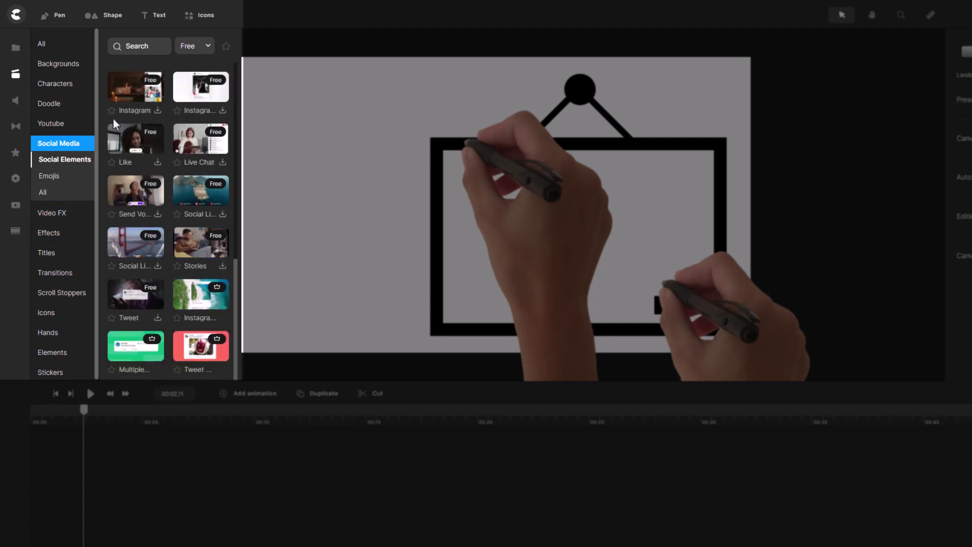
{"action": "scroll", "coordinate": [170, 164], "scroll_direction": "up", "scroll_amount": 10}
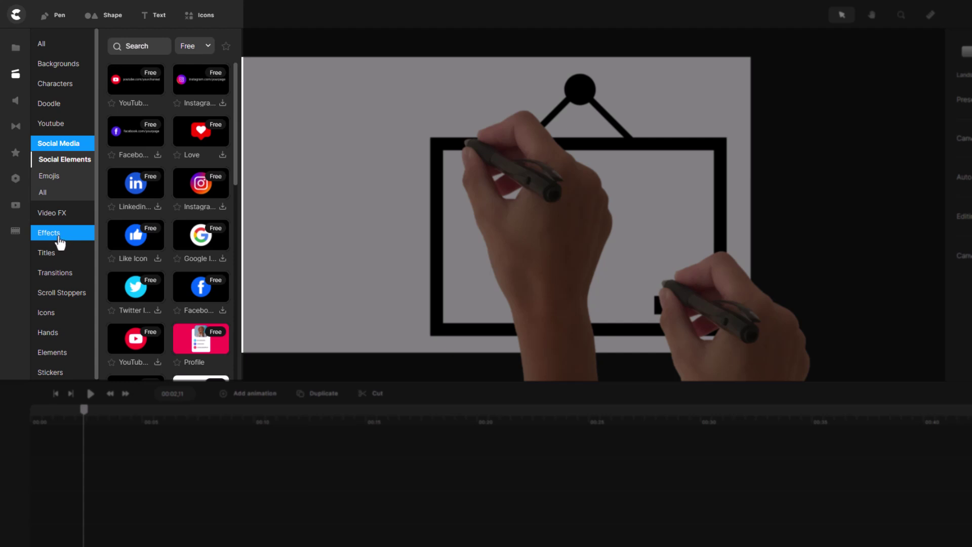
{"action": "left_click", "coordinate": [60, 272]}
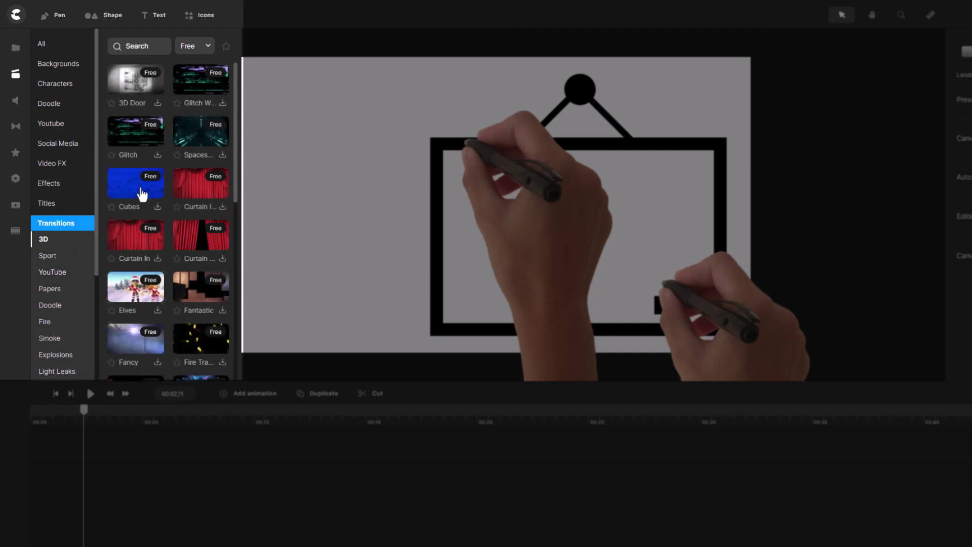
{"action": "left_click", "coordinate": [47, 204]}
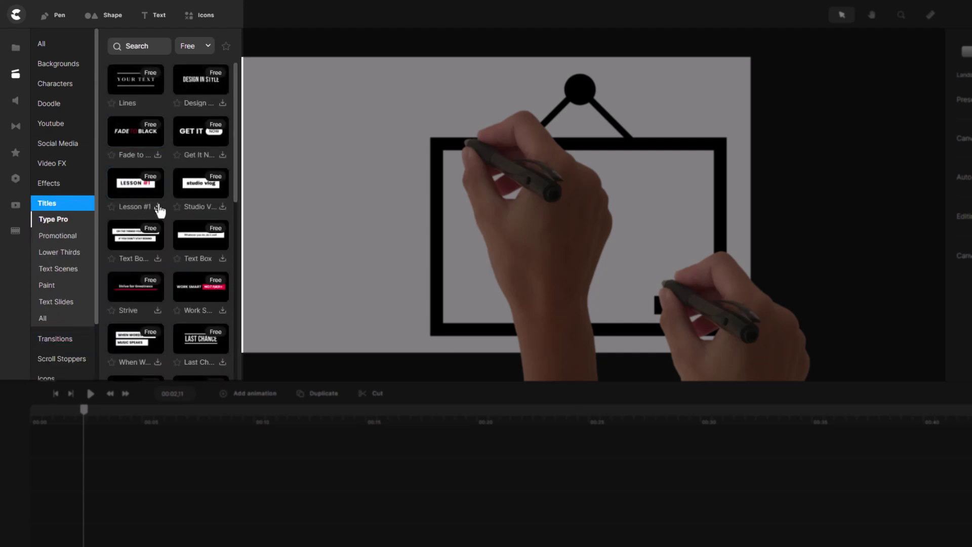
{"action": "scroll", "coordinate": [157, 211], "scroll_direction": "down", "scroll_amount": 10}
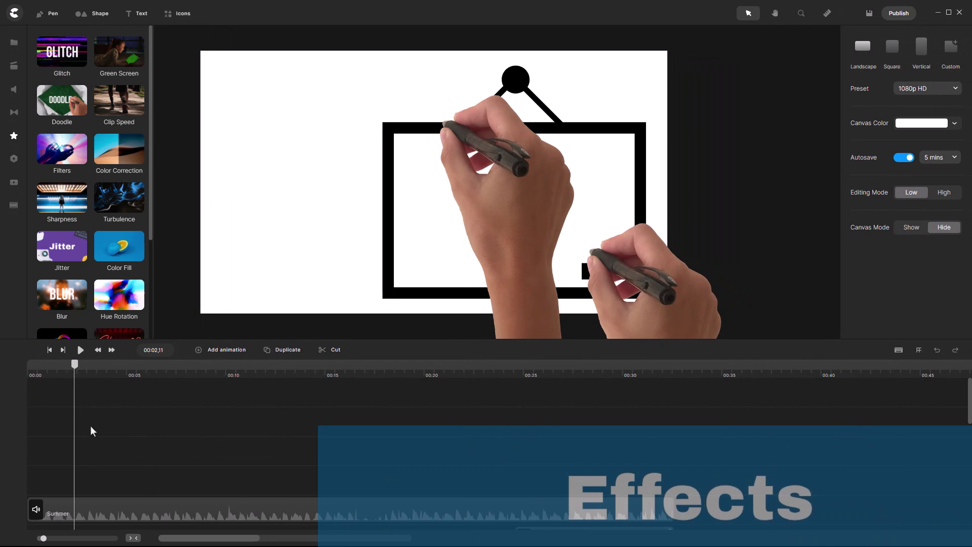
Scrub the template's bottom Group clip and review its looping and entrance animation presets.
{"action": "left_click", "coordinate": [79, 497]}
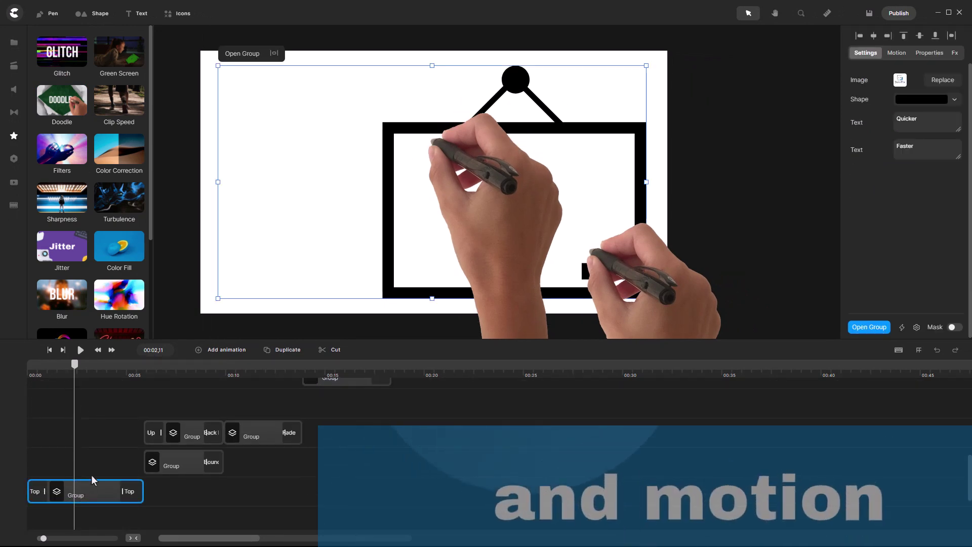
{"action": "left_click_drag", "start_coordinate": [75, 369], "coordinate": [59, 371]}
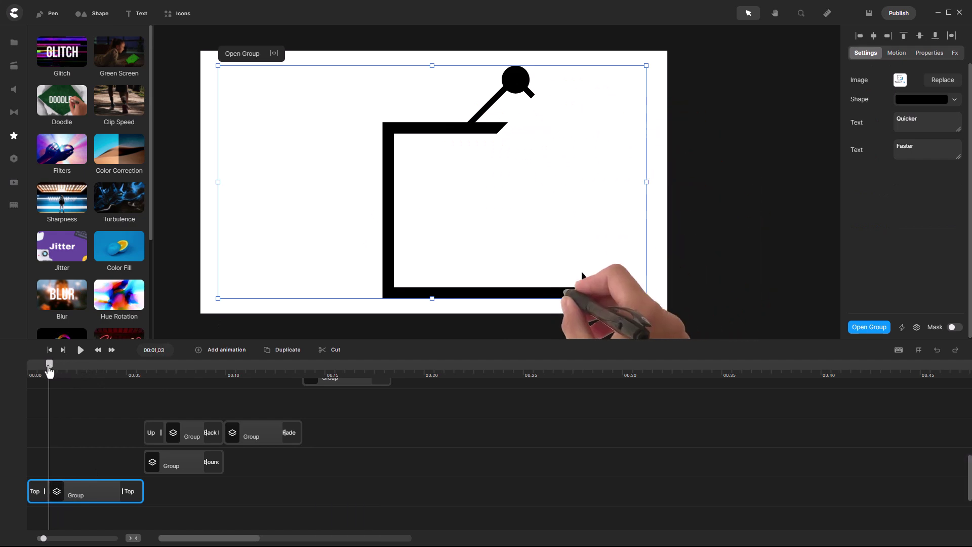
{"action": "left_click_drag", "start_coordinate": [59, 371], "coordinate": [112, 380]}
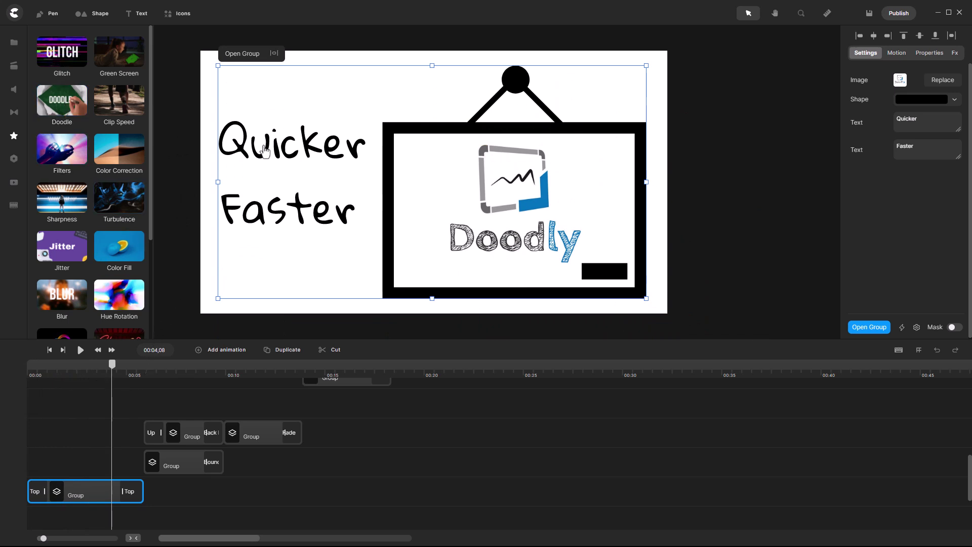
{"action": "scroll", "coordinate": [114, 438], "scroll_direction": "down", "scroll_amount": 3}
{"action": "scroll", "coordinate": [113, 438], "scroll_direction": "up", "scroll_amount": 3}
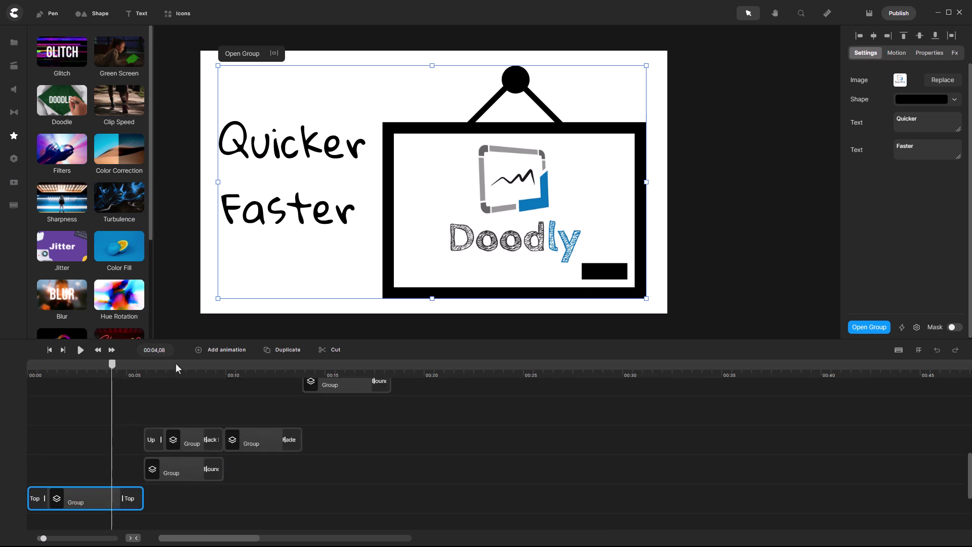
{"action": "left_click", "coordinate": [897, 52]}
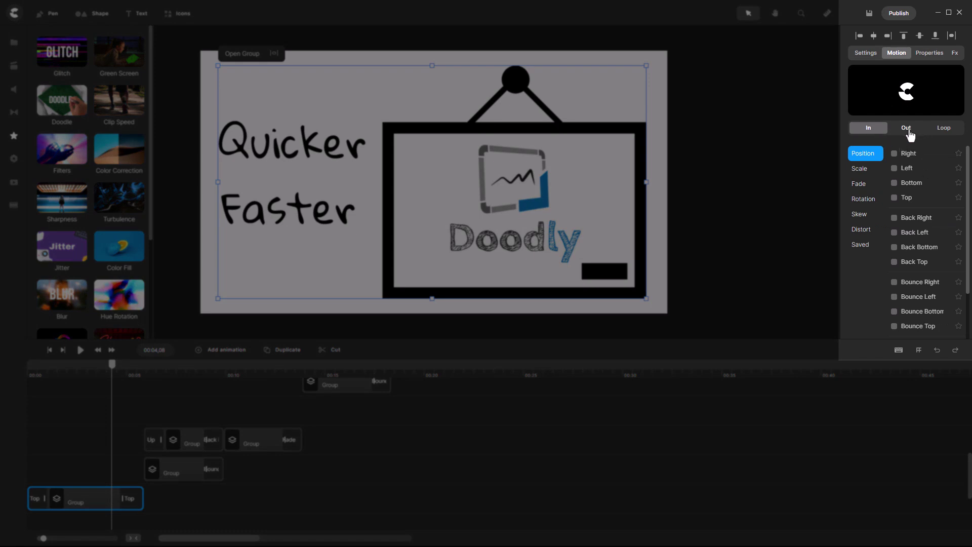
{"action": "left_click", "coordinate": [945, 129]}
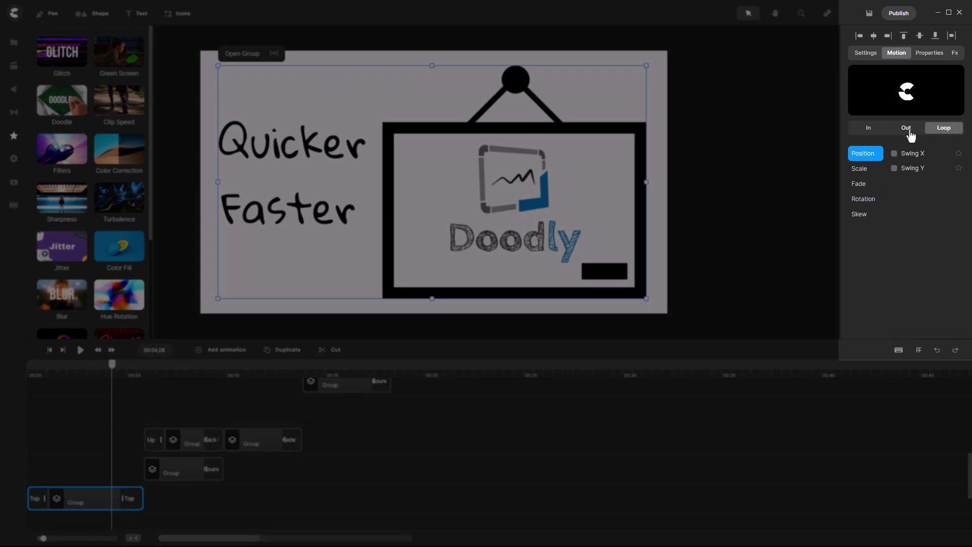
{"action": "left_click", "coordinate": [873, 130]}
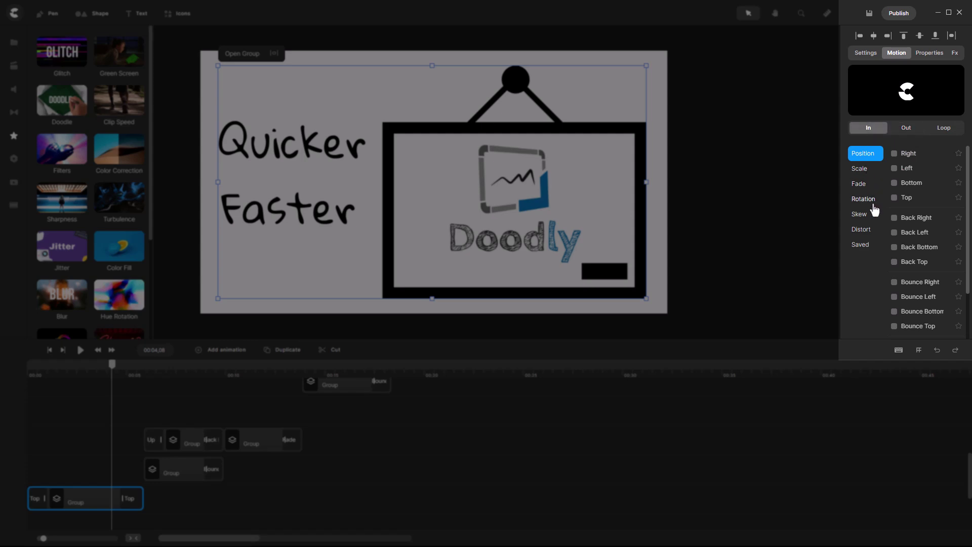
{"action": "left_click", "coordinate": [77, 387]}
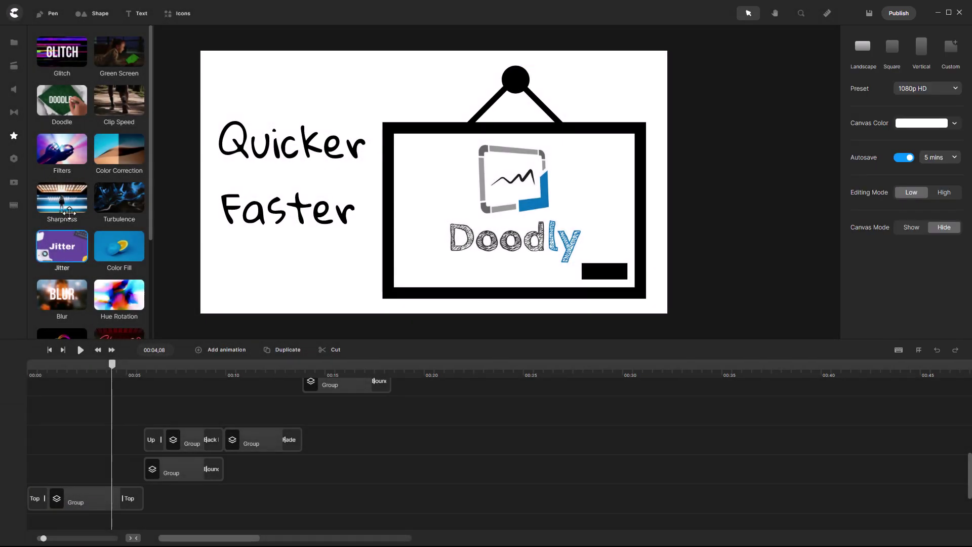
{"action": "scroll", "coordinate": [64, 202], "scroll_direction": "down", "scroll_amount": 3}
{"action": "scroll", "coordinate": [64, 202], "scroll_direction": "up", "scroll_amount": 3}
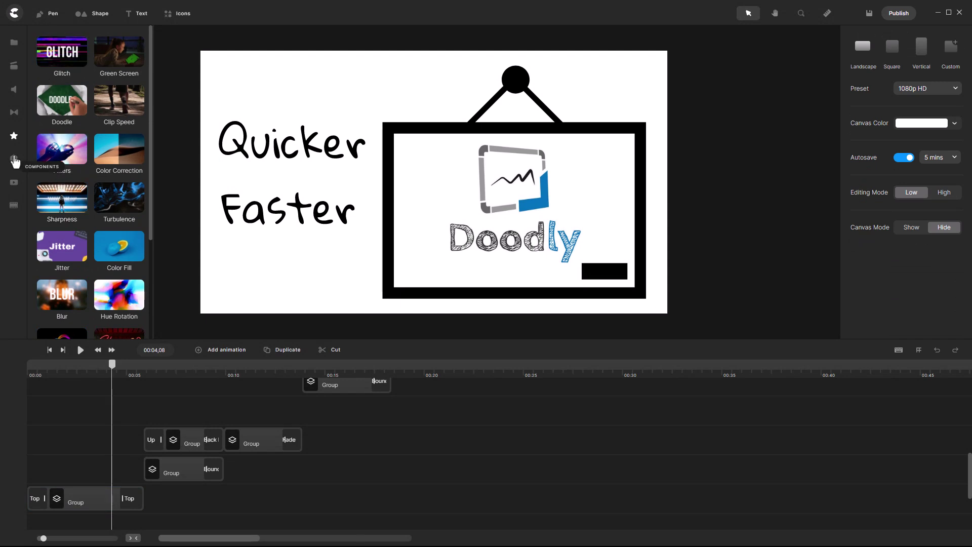
Add a Number Counter counting 0 to 10, scrub to preview it, then delete it.
{"action": "left_click", "coordinate": [14, 161]}
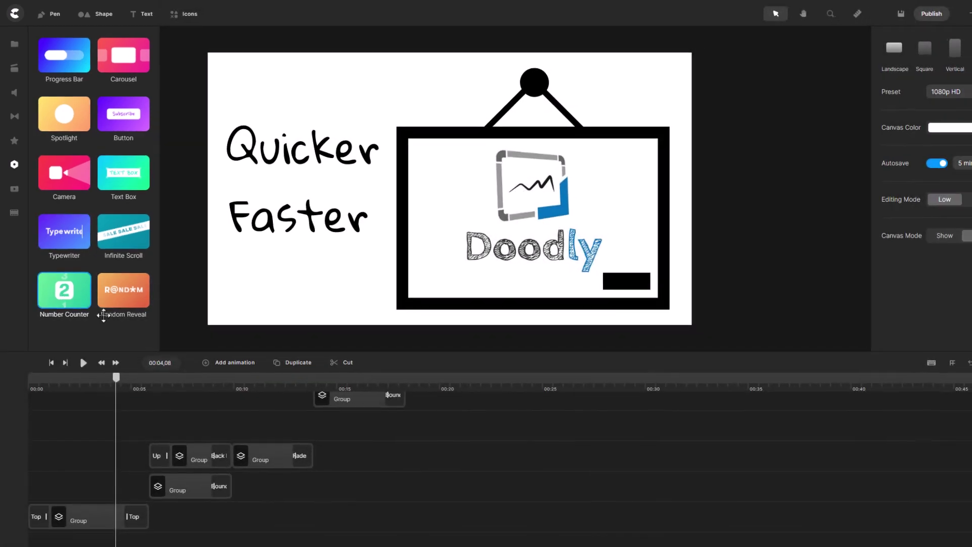
{"action": "left_click_drag", "start_coordinate": [69, 292], "coordinate": [263, 240]}
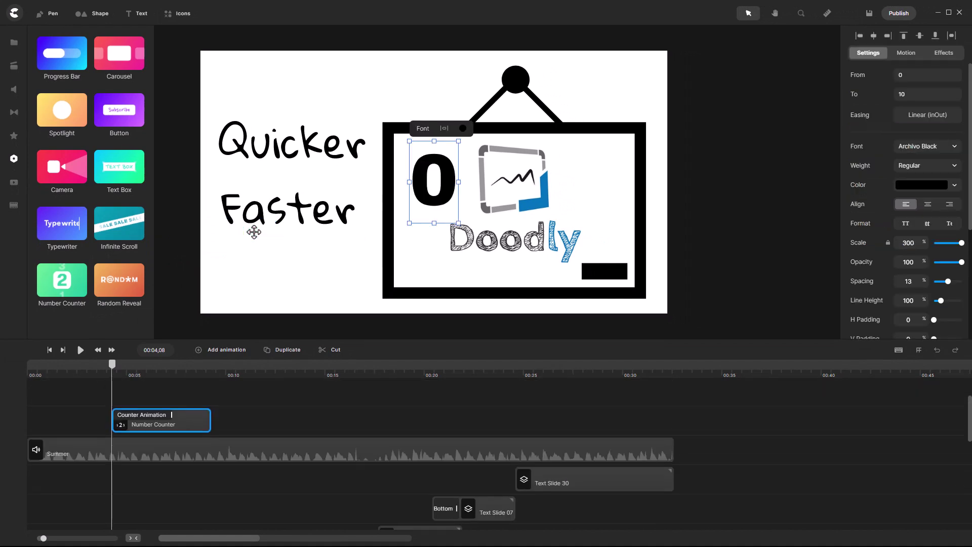
{"action": "left_click_drag", "start_coordinate": [110, 369], "coordinate": [171, 380]}
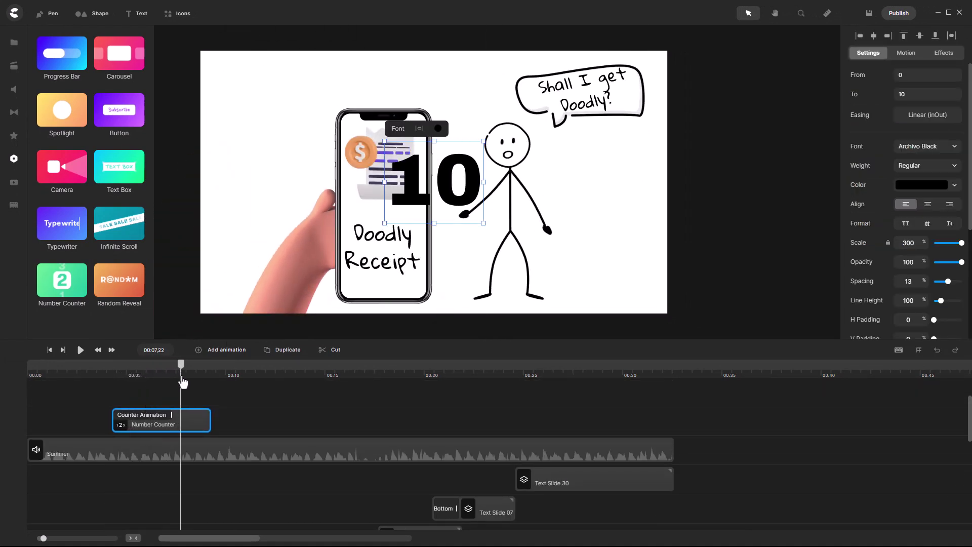
{"action": "left_click_drag", "start_coordinate": [171, 380], "coordinate": [135, 376]}
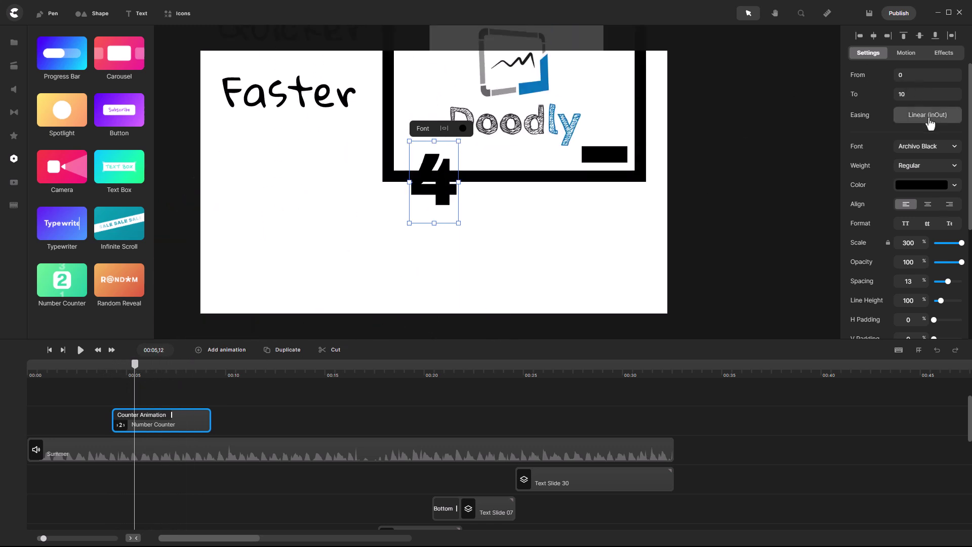
{"action": "left_click", "coordinate": [142, 404]}
{"action": "left_click", "coordinate": [172, 423]}
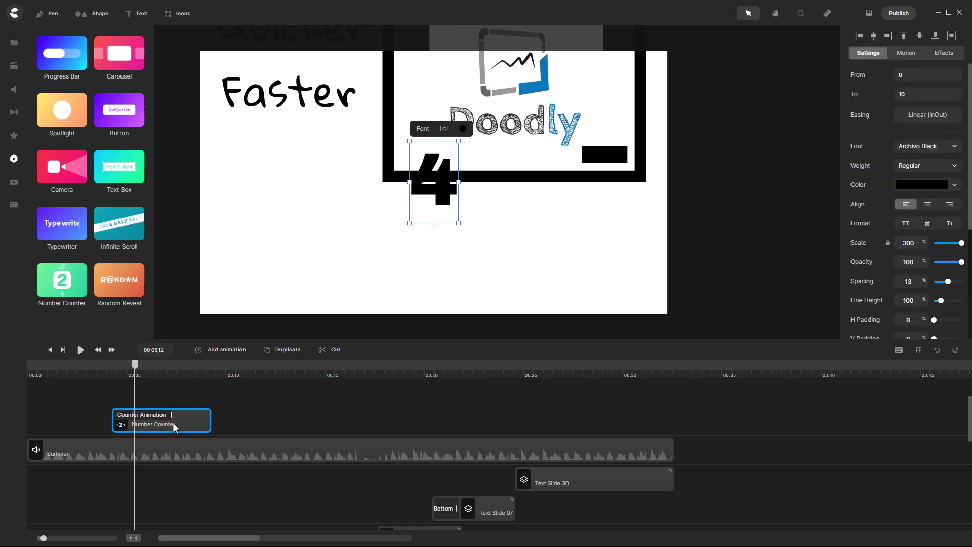
{"action": "key", "text": "Delete"}
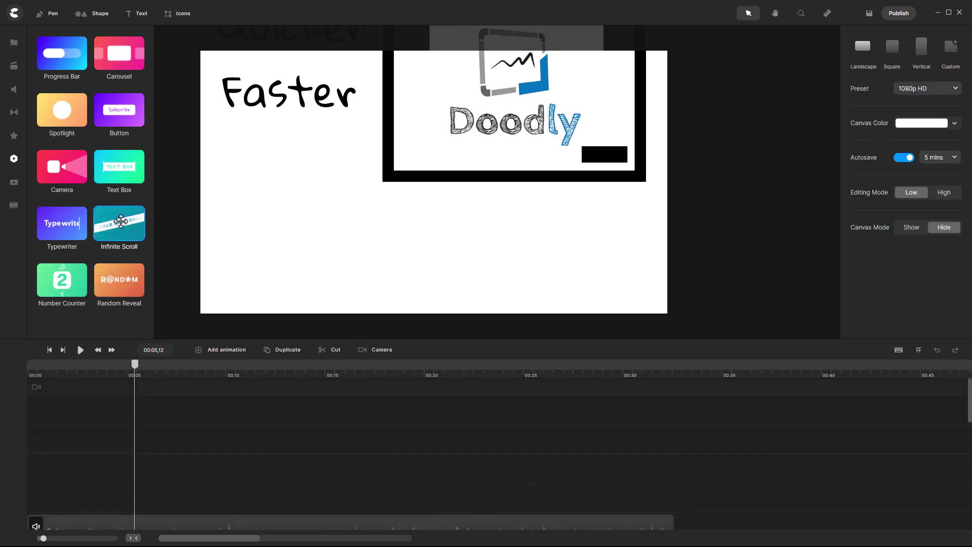
Add an Infinite Scroll banner at the scene bottom with 'DoodlyLearnTube.com' text.
{"action": "mouse_move", "coordinate": [119, 225]}
{"action": "left_mouse_down"}
{"action": "mouse_move", "coordinate": [259, 224]}
{"action": "mouse_move", "coordinate": [350, 181]}
{"action": "left_mouse_up"}
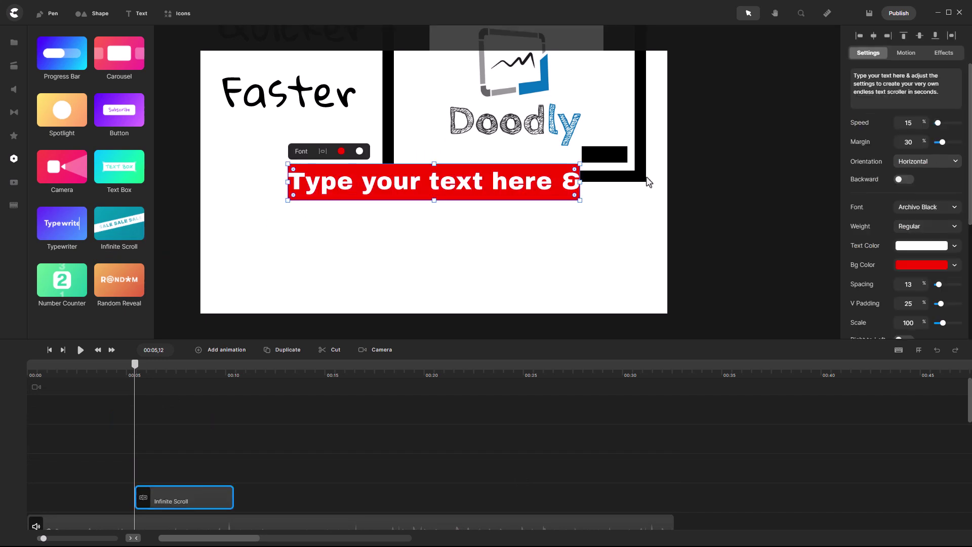
{"action": "left_click", "coordinate": [176, 366]}
{"action": "left_click_drag", "start_coordinate": [401, 196], "coordinate": [407, 299]}
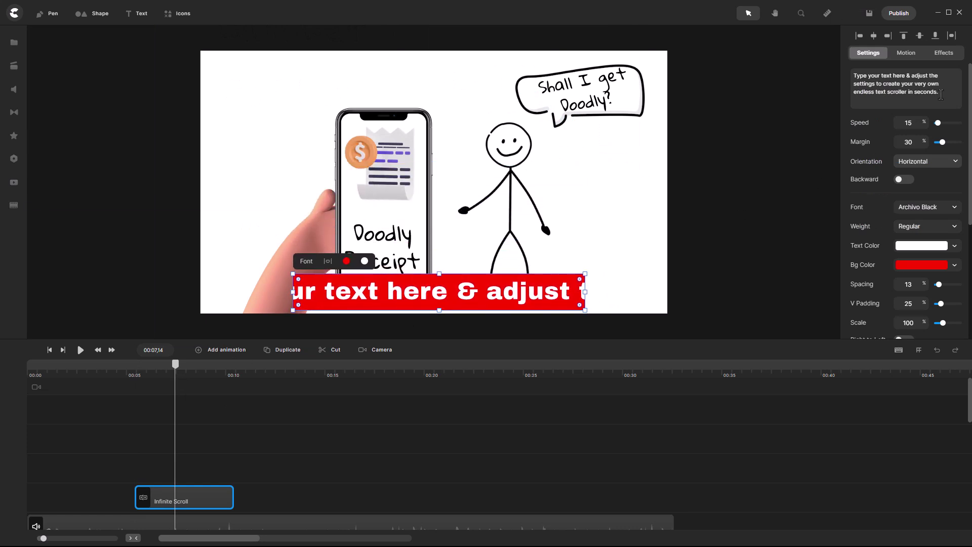
{"action": "left_click_drag", "start_coordinate": [941, 94], "coordinate": [812, 78]}
{"action": "type", "text": "DoodlyLearnTube.com"}
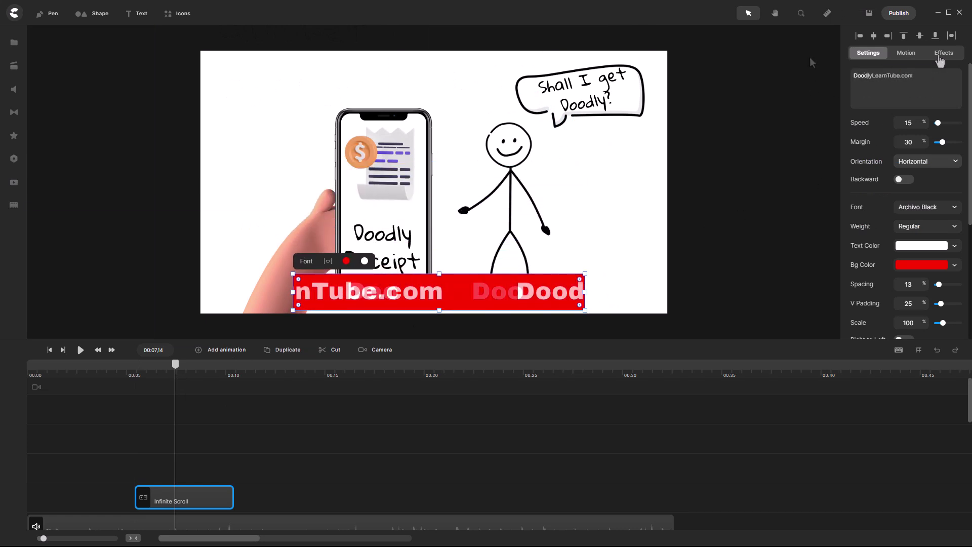
Give the banner a 50% black background and stretch it across the full width.
{"action": "left_click", "coordinate": [920, 268]}
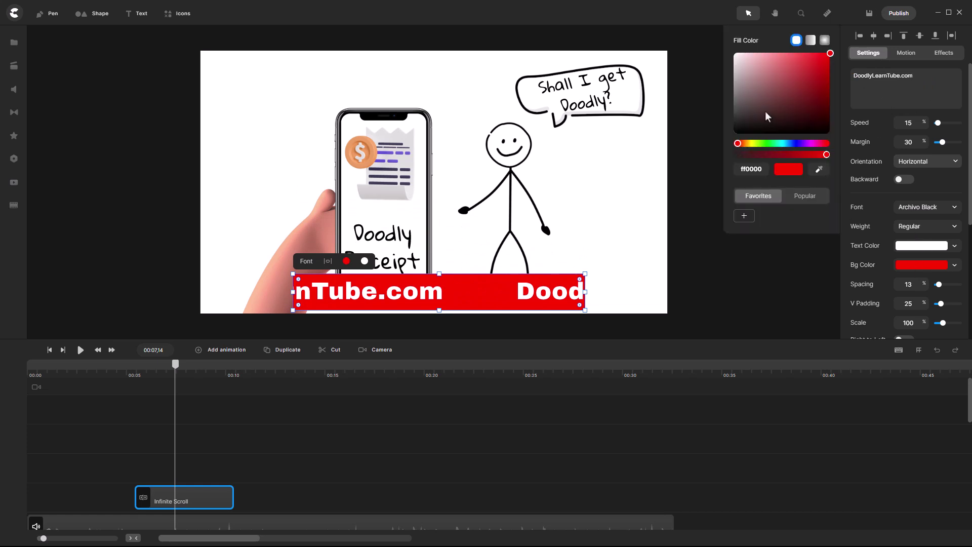
{"action": "left_click_drag", "start_coordinate": [765, 111], "coordinate": [732, 137]}
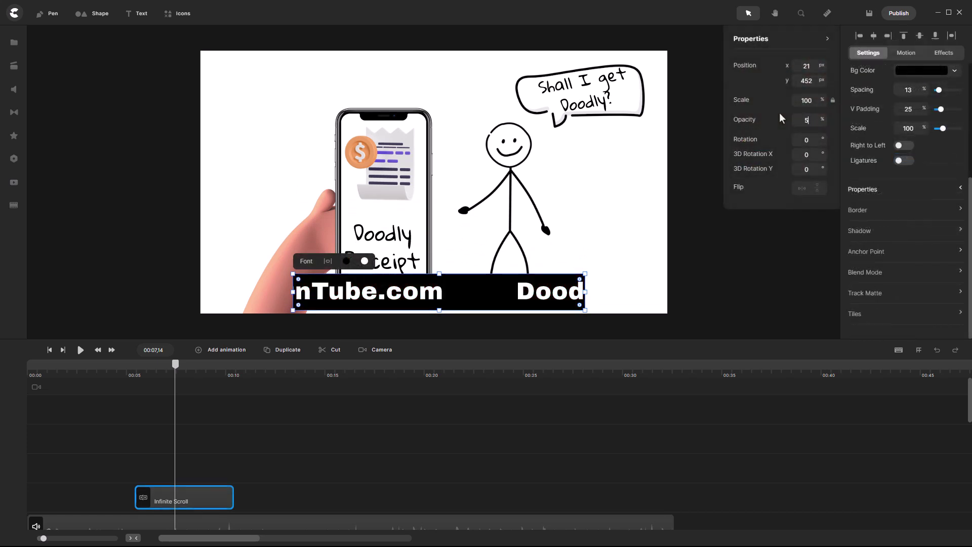
{"action": "type", "text": "0"}
{"action": "left_click", "coordinate": [707, 266]}
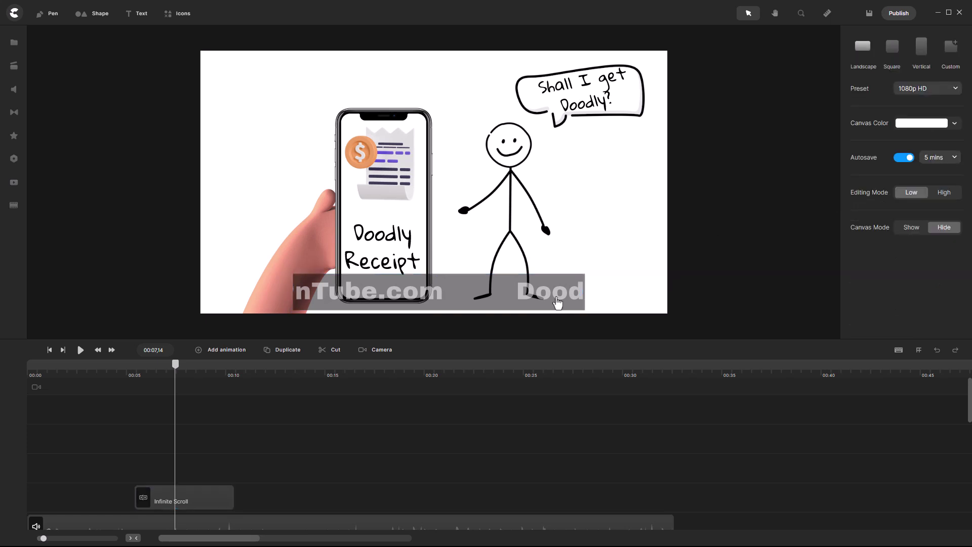
{"action": "left_click", "coordinate": [564, 296]}
{"action": "left_click_drag", "start_coordinate": [585, 292], "coordinate": [669, 290]}
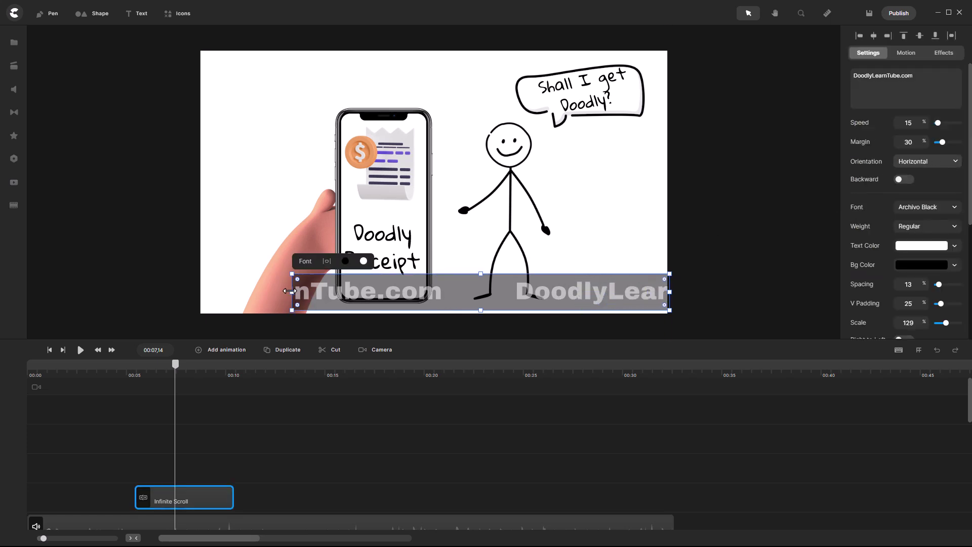
{"action": "left_click_drag", "start_coordinate": [285, 292], "coordinate": [195, 291]}
{"action": "left_click", "coordinate": [109, 405]}
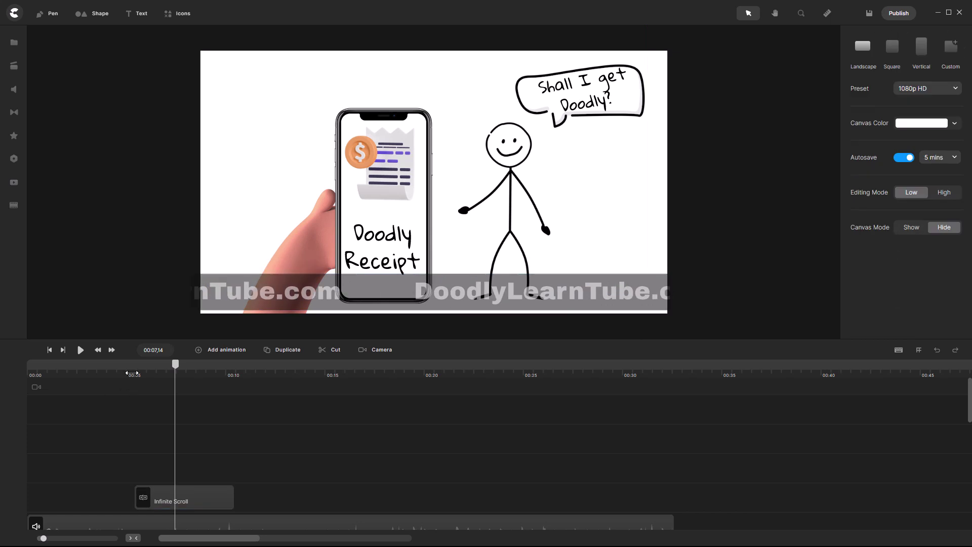
{"action": "left_click", "coordinate": [131, 374]}
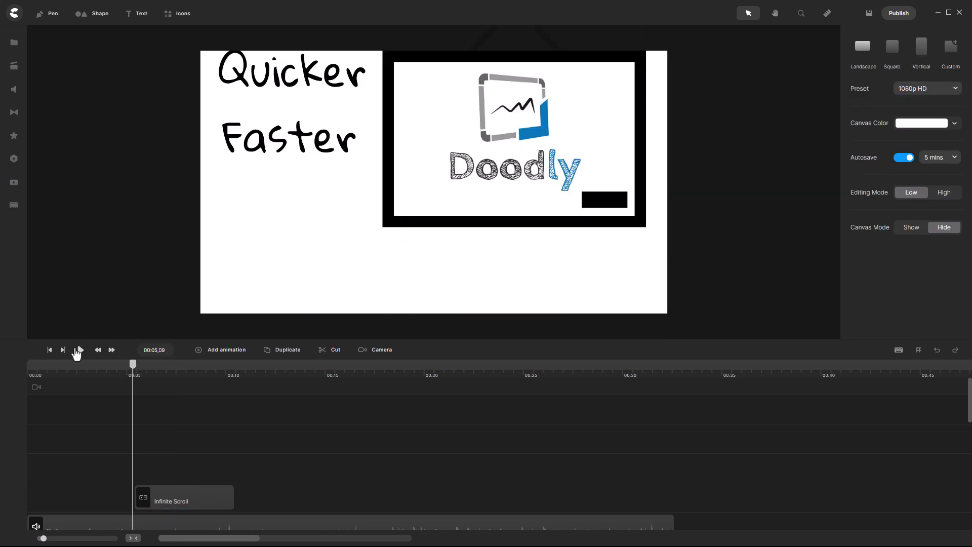
Play the animation to the Doodly Beginners Course scene, pause, and return to Components.
{"action": "key", "text": "space"}
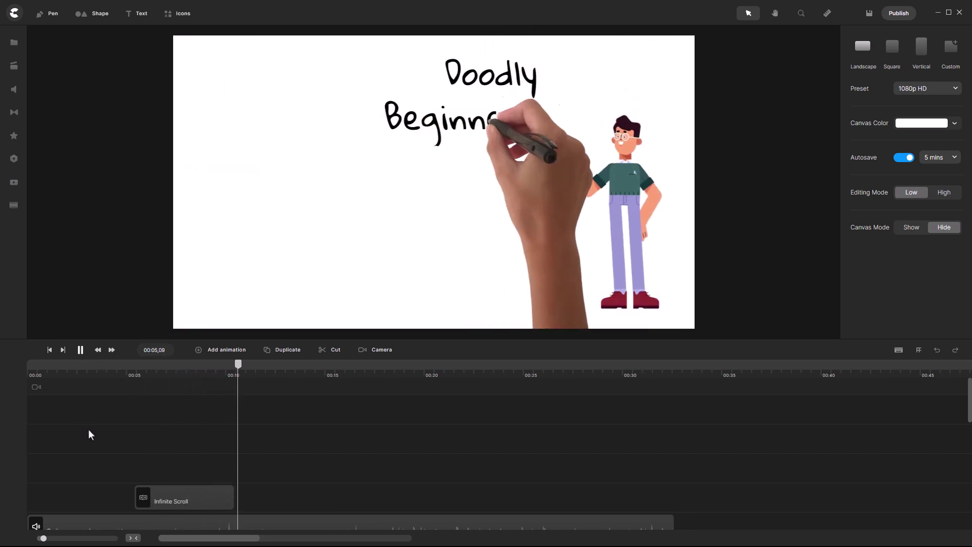
{"action": "left_click", "coordinate": [81, 351]}
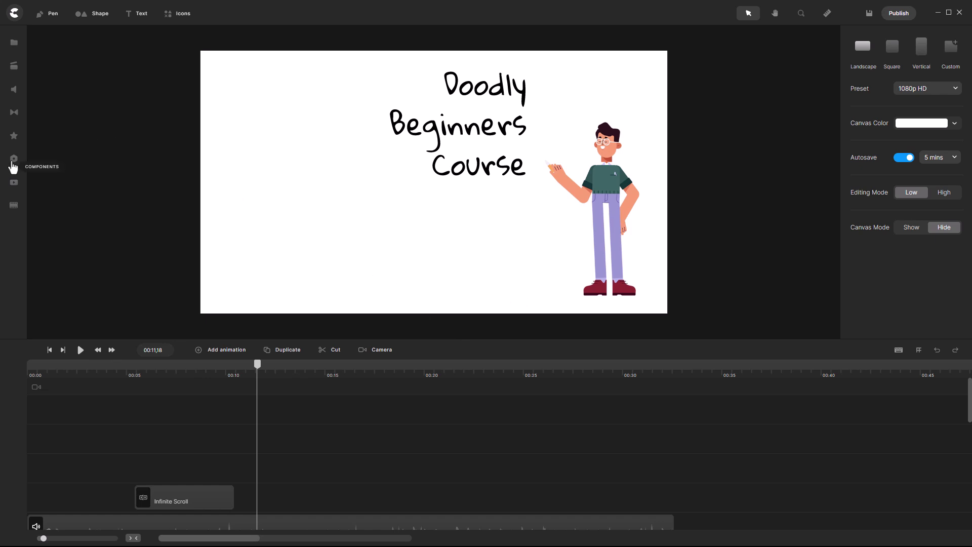
{"action": "left_click", "coordinate": [13, 159]}
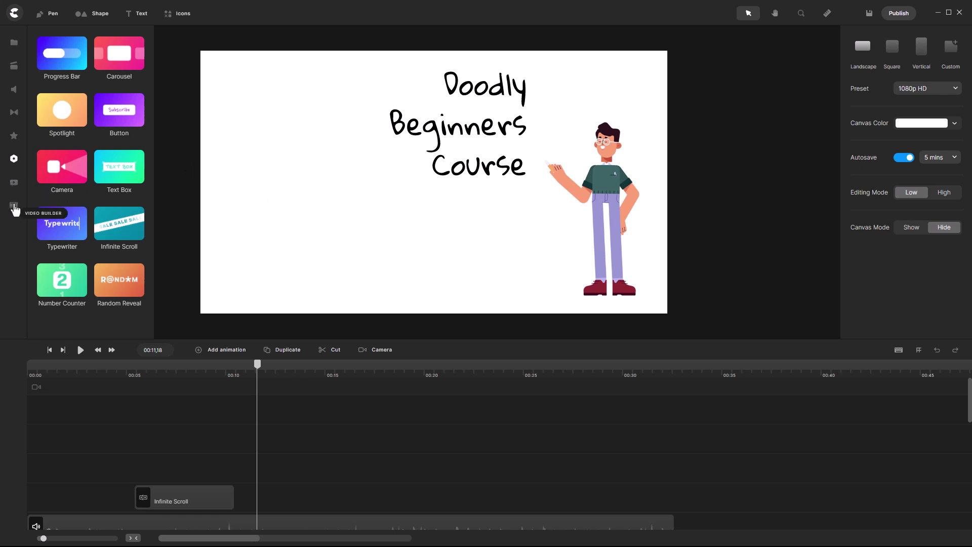
Download the Text Style 22 slanted-text scene from the Text Scenes templates.
{"action": "left_click", "coordinate": [14, 210]}
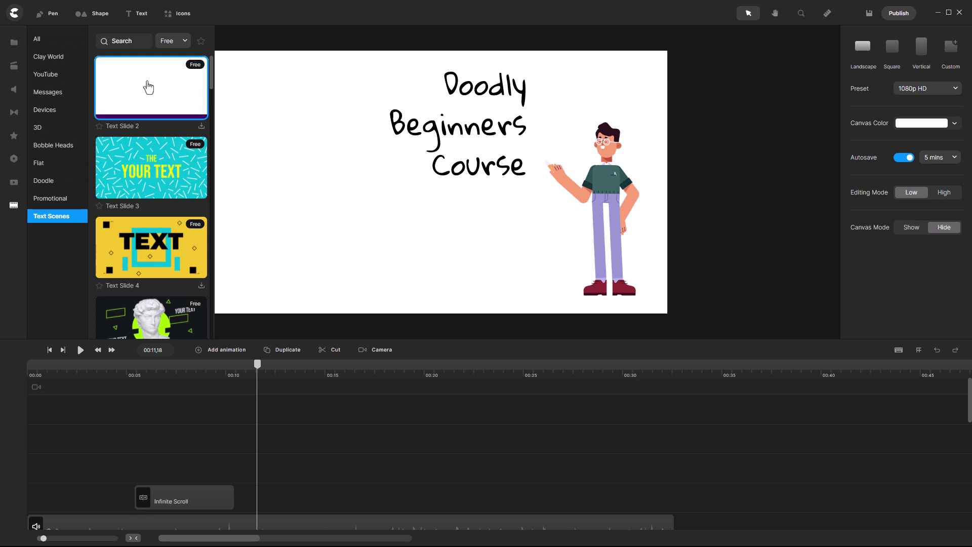
{"action": "scroll", "coordinate": [150, 98], "scroll_direction": "down", "scroll_amount": 4}
{"action": "scroll", "coordinate": [148, 130], "scroll_direction": "down", "scroll_amount": 4}
{"action": "scroll", "coordinate": [146, 162], "scroll_direction": "down", "scroll_amount": 4}
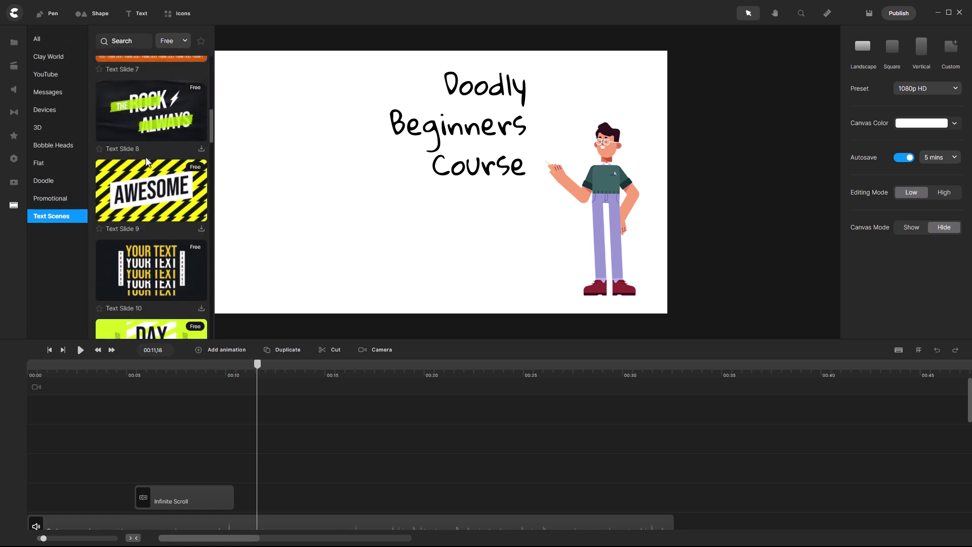
{"action": "scroll", "coordinate": [147, 175], "scroll_direction": "down", "scroll_amount": 2}
{"action": "scroll", "coordinate": [148, 188], "scroll_direction": "down", "scroll_amount": 2}
{"action": "scroll", "coordinate": [147, 202], "scroll_direction": "down", "scroll_amount": 2}
{"action": "scroll", "coordinate": [148, 214], "scroll_direction": "down", "scroll_amount": 2}
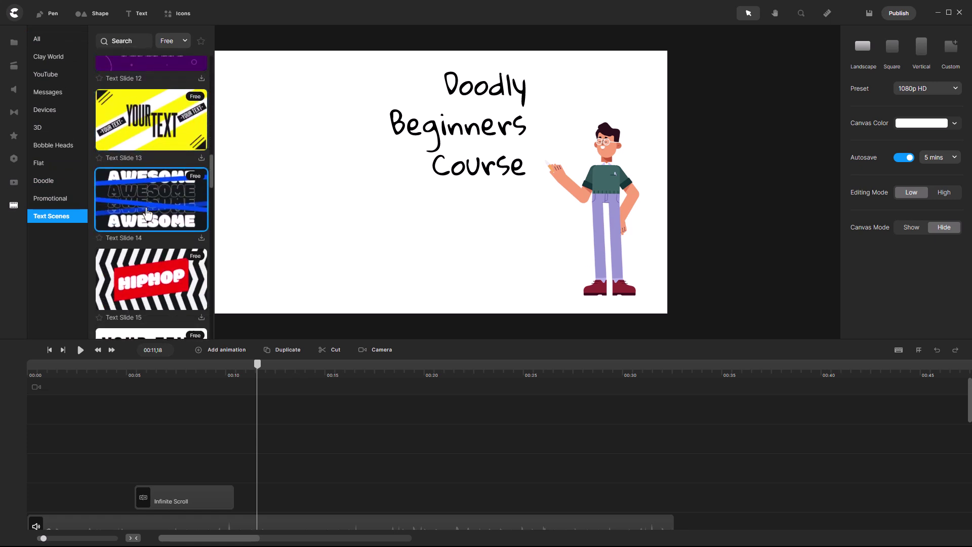
{"action": "scroll", "coordinate": [148, 213], "scroll_direction": "down", "scroll_amount": 2}
{"action": "scroll", "coordinate": [148, 211], "scroll_direction": "down", "scroll_amount": 2}
{"action": "scroll", "coordinate": [146, 208], "scroll_direction": "down", "scroll_amount": 3}
{"action": "scroll", "coordinate": [147, 206], "scroll_direction": "down", "scroll_amount": 3}
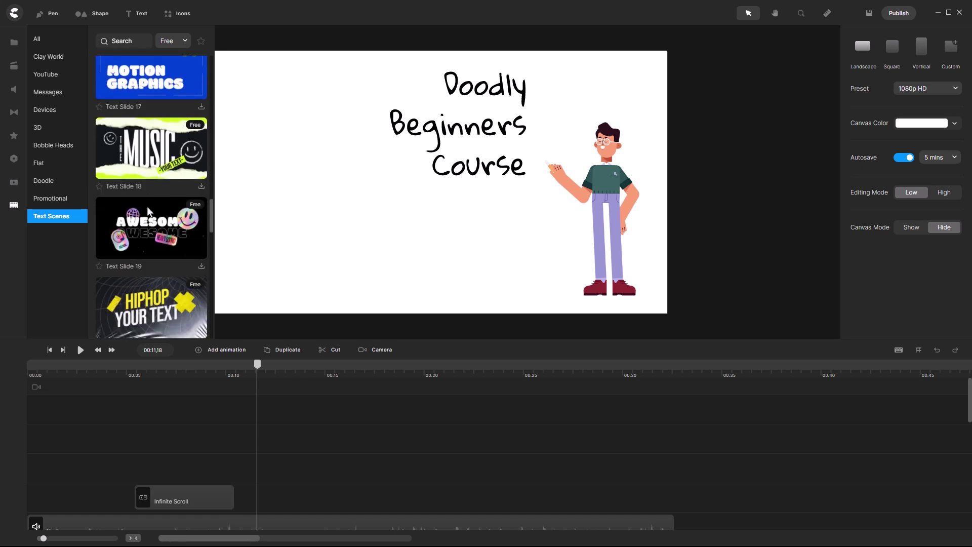
{"action": "scroll", "coordinate": [148, 210], "scroll_direction": "down", "scroll_amount": 3}
{"action": "scroll", "coordinate": [146, 167], "scroll_direction": "down", "scroll_amount": 2}
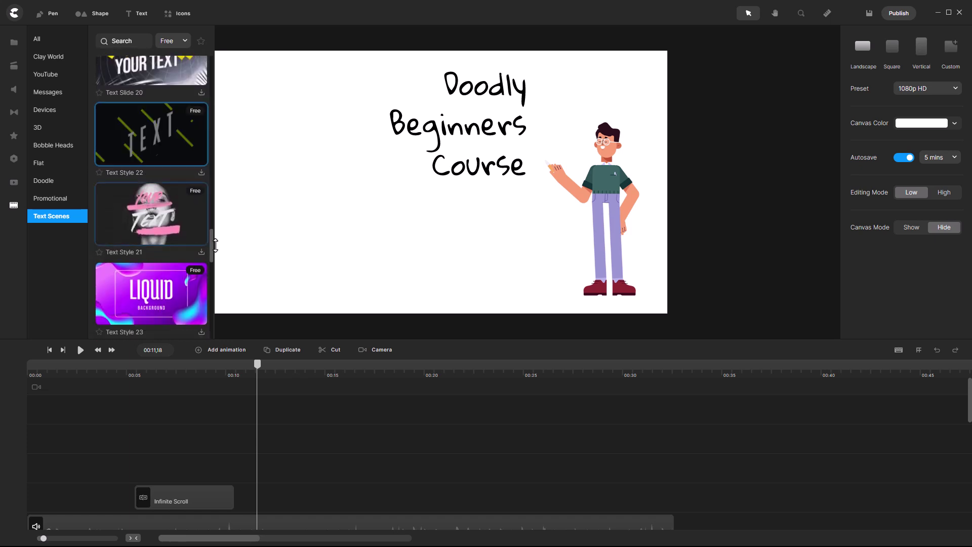
{"action": "left_click", "coordinate": [202, 174]}
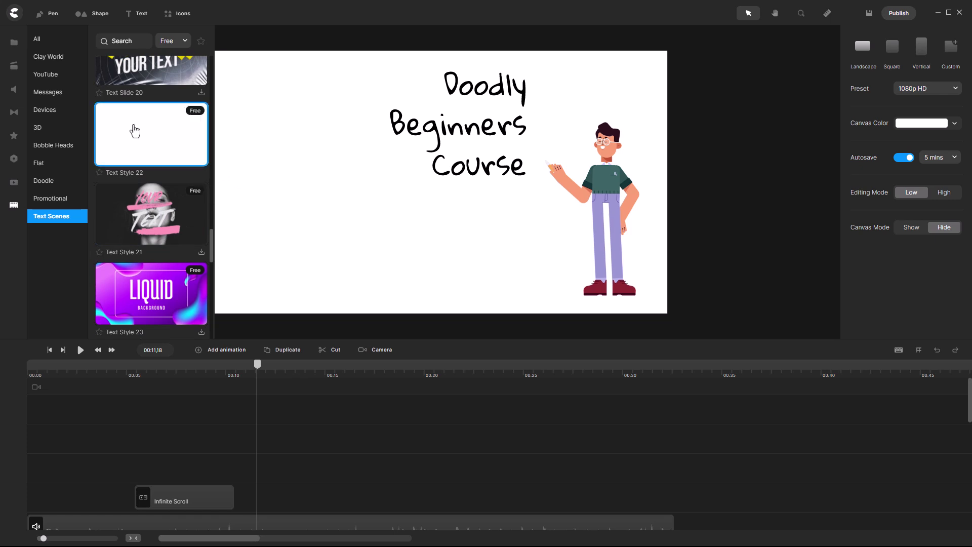
Place Text Slide 22 after the Infinite Scroll clip and replace its 'TEXT' with 'Doodly'.
{"action": "left_click_drag", "start_coordinate": [131, 130], "coordinate": [305, 153]}
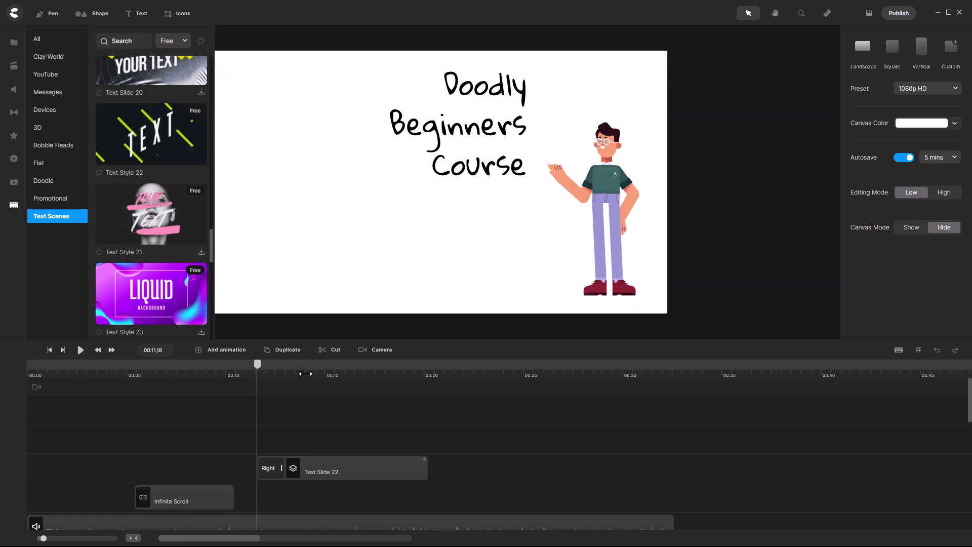
{"action": "left_click_drag", "start_coordinate": [305, 374], "coordinate": [346, 374]}
{"action": "left_click", "coordinate": [409, 471]}
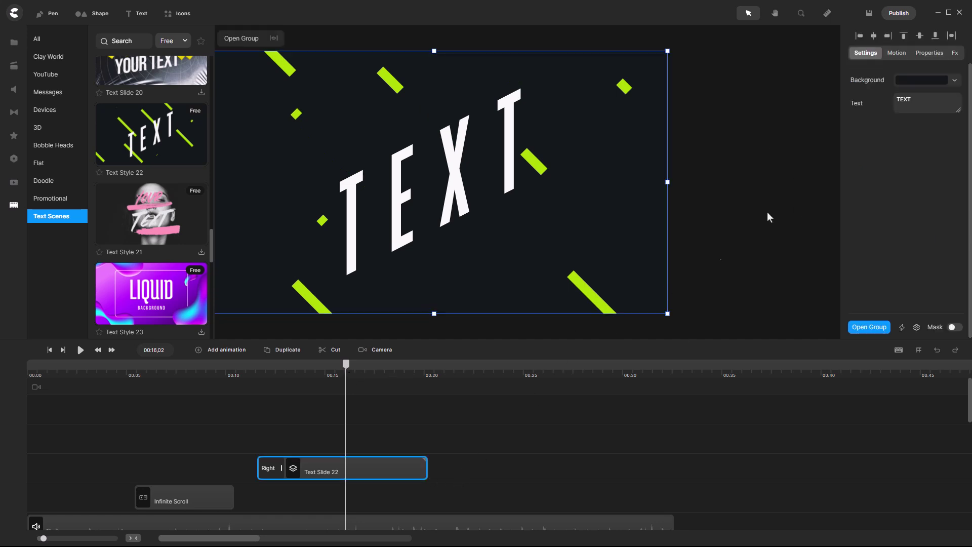
{"action": "left_click_drag", "start_coordinate": [923, 100], "coordinate": [885, 108]}
{"action": "type", "text": "Doodly"}
{"action": "mouse_move", "coordinate": [301, 374]}
{"action": "left_mouse_down"}
{"action": "mouse_move", "coordinate": [328, 375]}
{"action": "mouse_move", "coordinate": [275, 388]}
{"action": "left_mouse_up"}
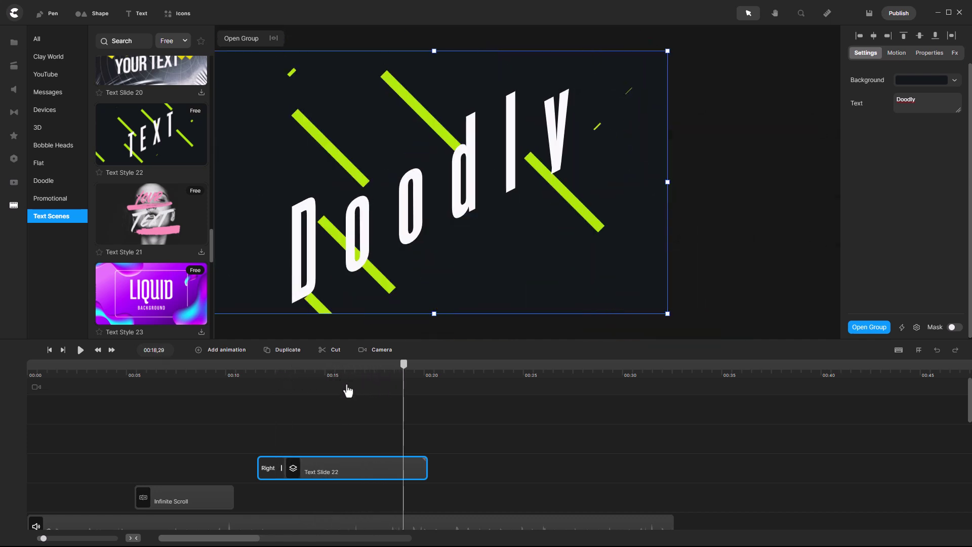
Change Text Slide 22's entrance animation from Right to Bounce Bottom and preview it.
{"action": "left_click", "coordinate": [274, 389]}
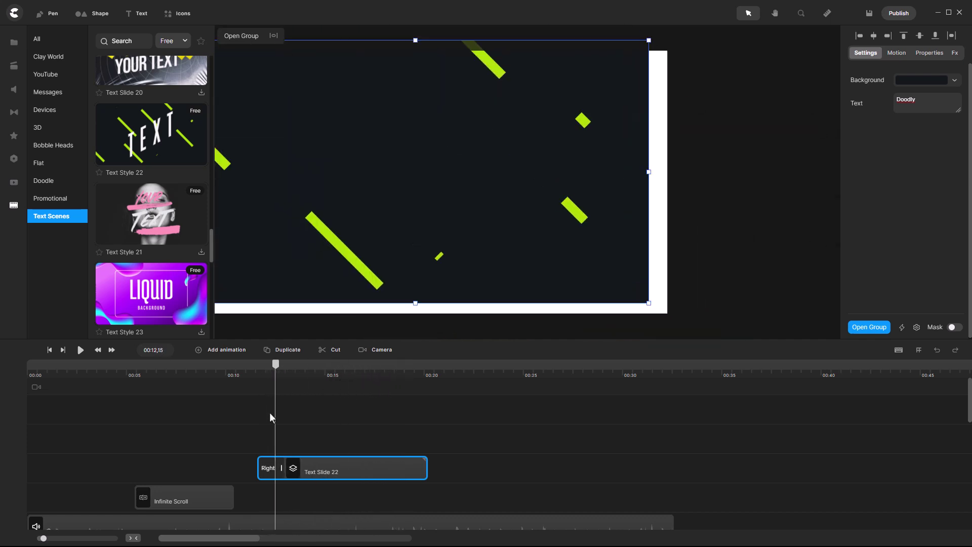
{"action": "left_click", "coordinate": [270, 471]}
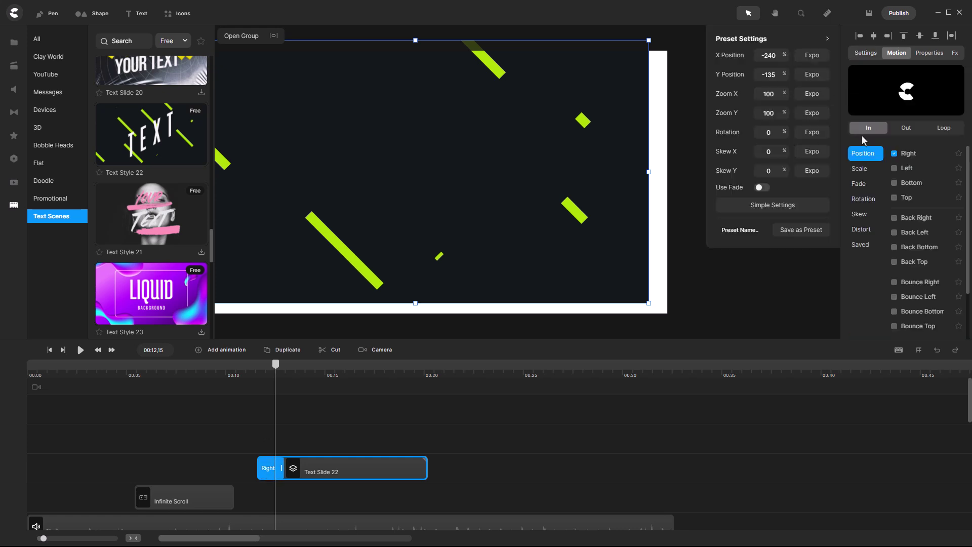
{"action": "left_click", "coordinate": [898, 313]}
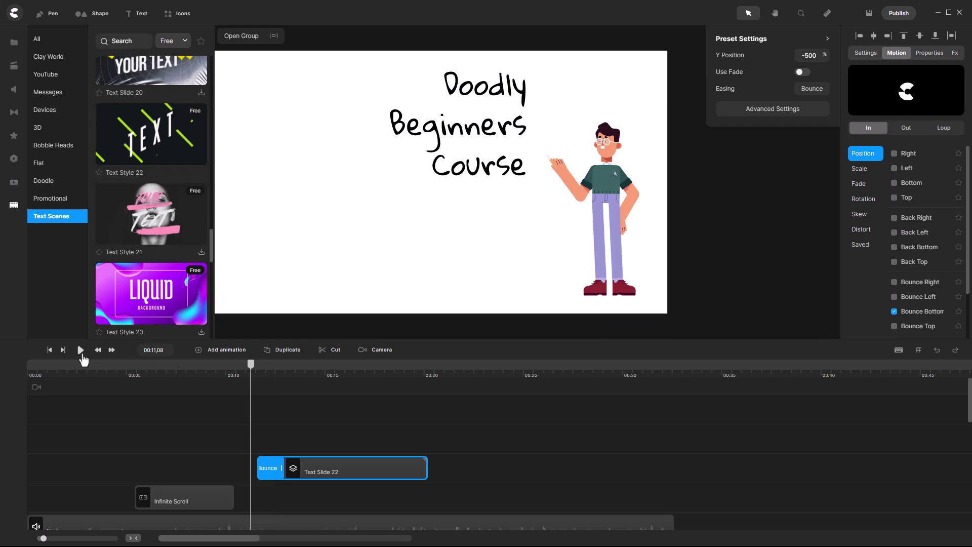
{"action": "left_click", "coordinate": [81, 354]}
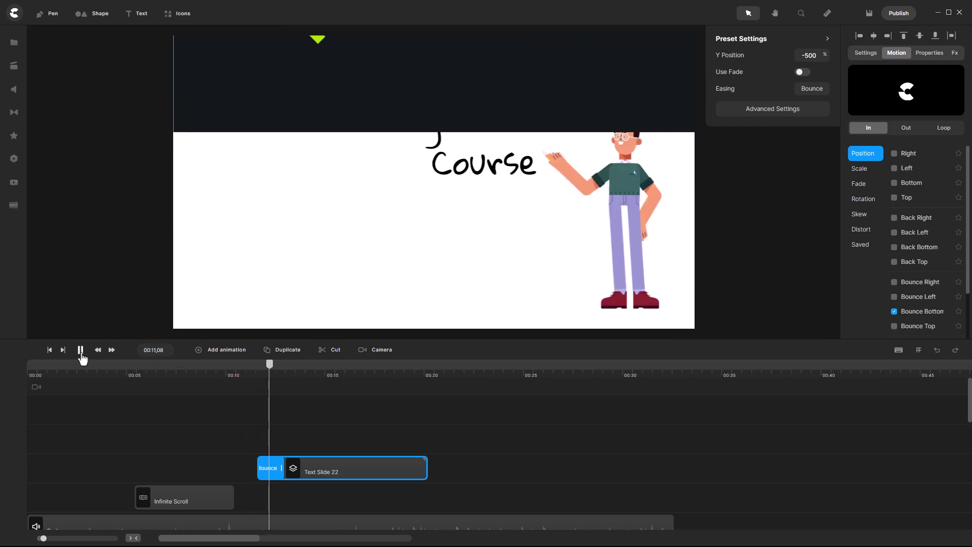
{"action": "left_click", "coordinate": [80, 352]}
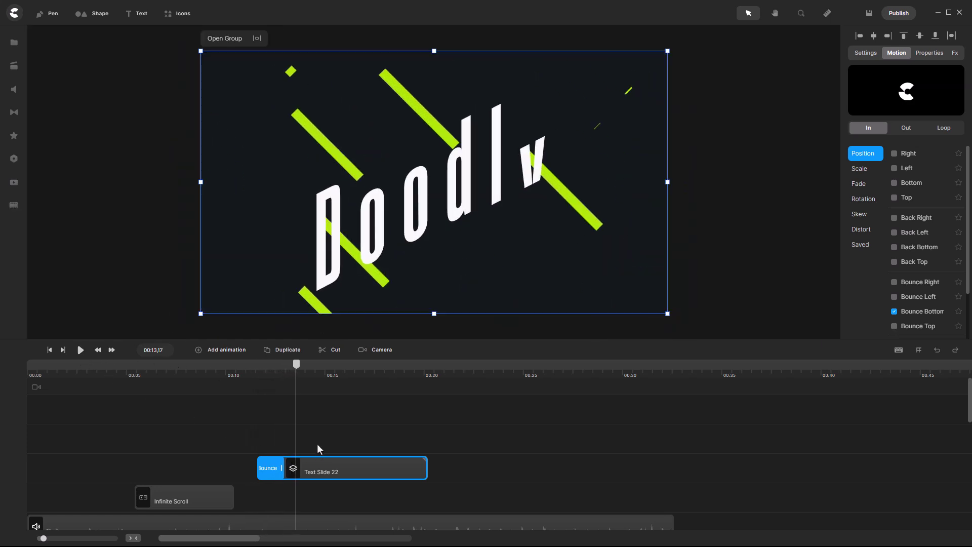
Browse the Doodle and Promotional scene templates, then return to Text Scenes.
{"action": "left_click", "coordinate": [13, 205]}
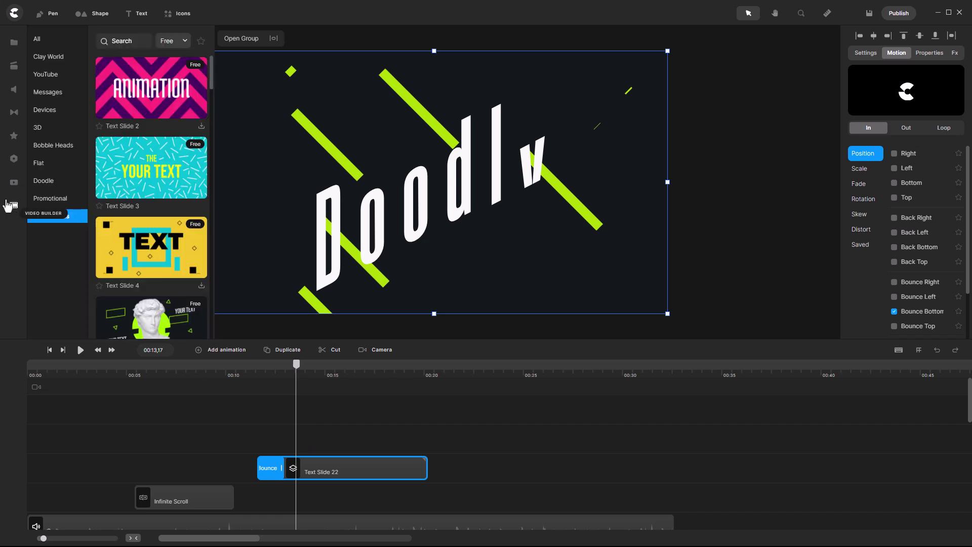
{"action": "left_click", "coordinate": [61, 181]}
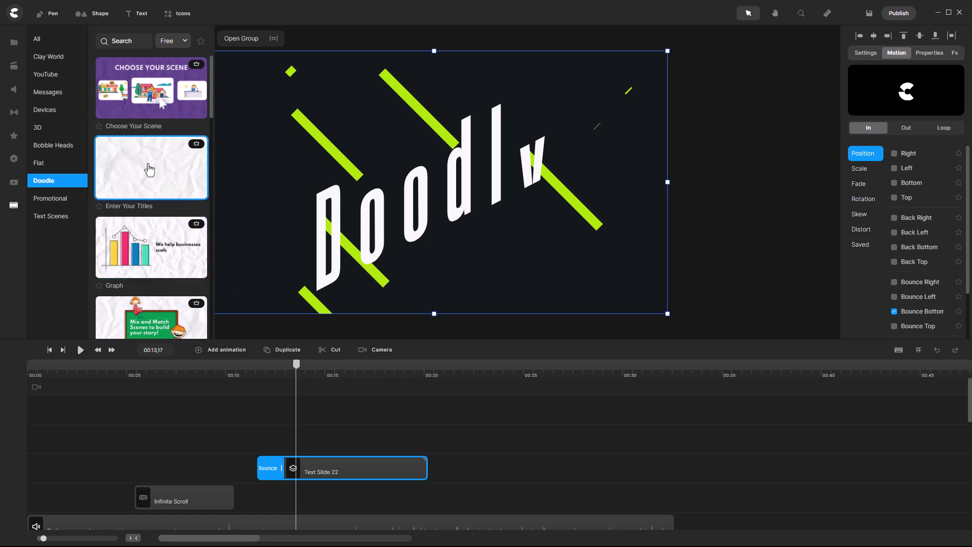
{"action": "mouse_move", "coordinate": [152, 168]}
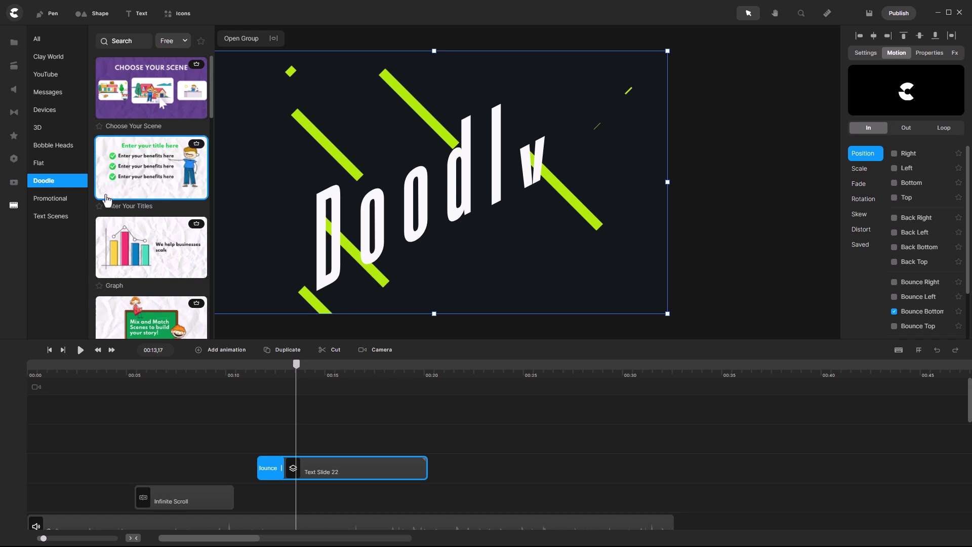
{"action": "left_click", "coordinate": [61, 200]}
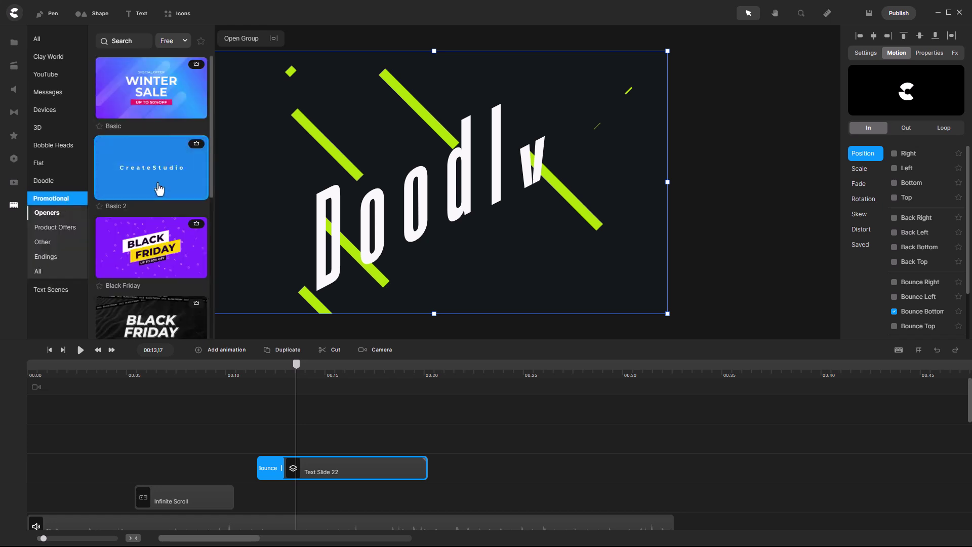
{"action": "scroll", "coordinate": [158, 190], "scroll_direction": "down", "scroll_amount": 5}
{"action": "left_click", "coordinate": [48, 292]}
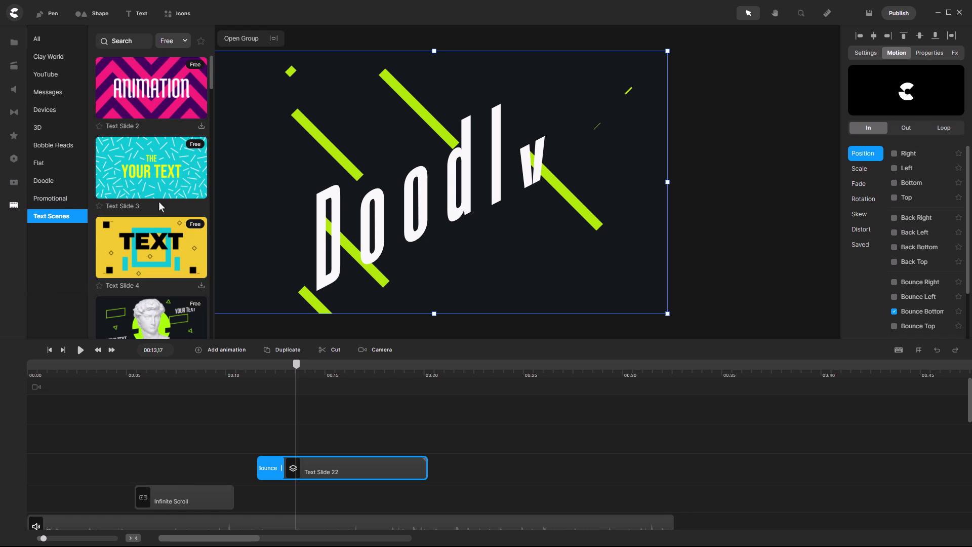
Browse the 3D, Devices, Messages, YouTube and Clay World templates, then show video effects.
{"action": "left_click", "coordinate": [42, 127]}
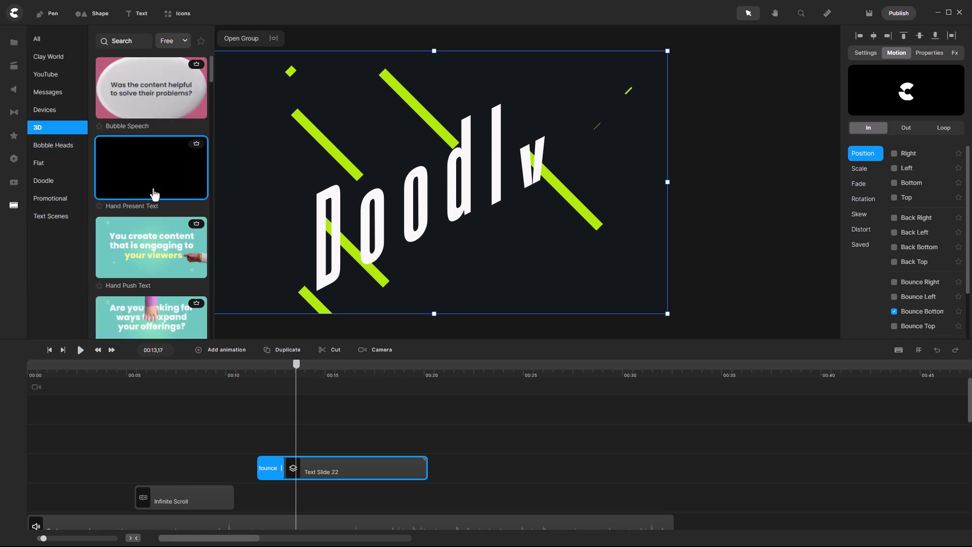
{"action": "scroll", "coordinate": [152, 195], "scroll_direction": "down", "scroll_amount": 3}
{"action": "scroll", "coordinate": [152, 197], "scroll_direction": "up", "scroll_amount": 3}
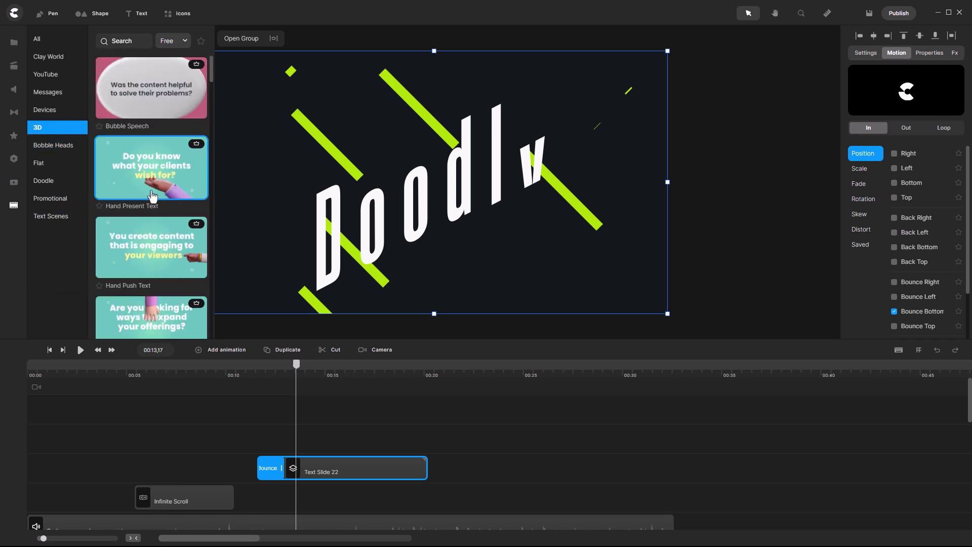
{"action": "left_click", "coordinate": [60, 113]}
{"action": "left_click", "coordinate": [54, 91]}
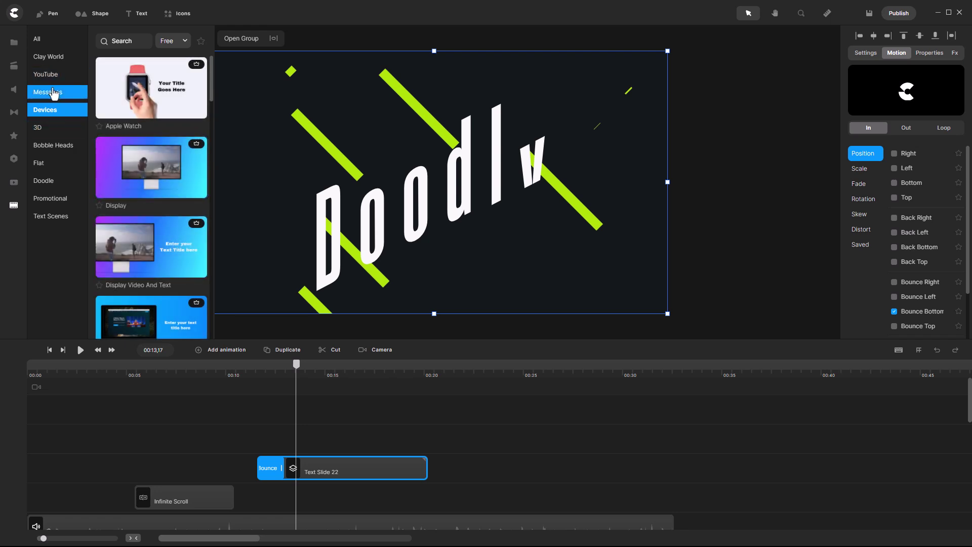
{"action": "left_click", "coordinate": [58, 79]}
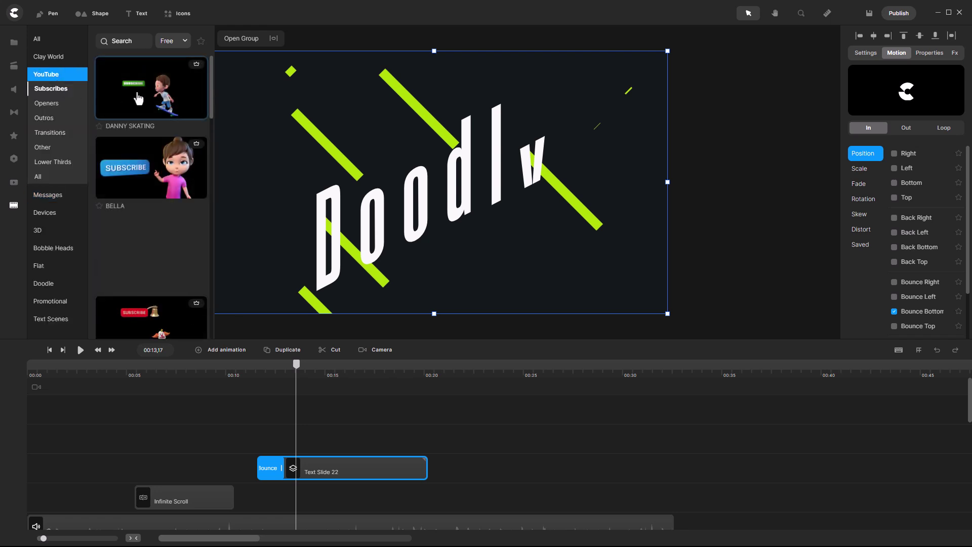
{"action": "left_click", "coordinate": [48, 57]}
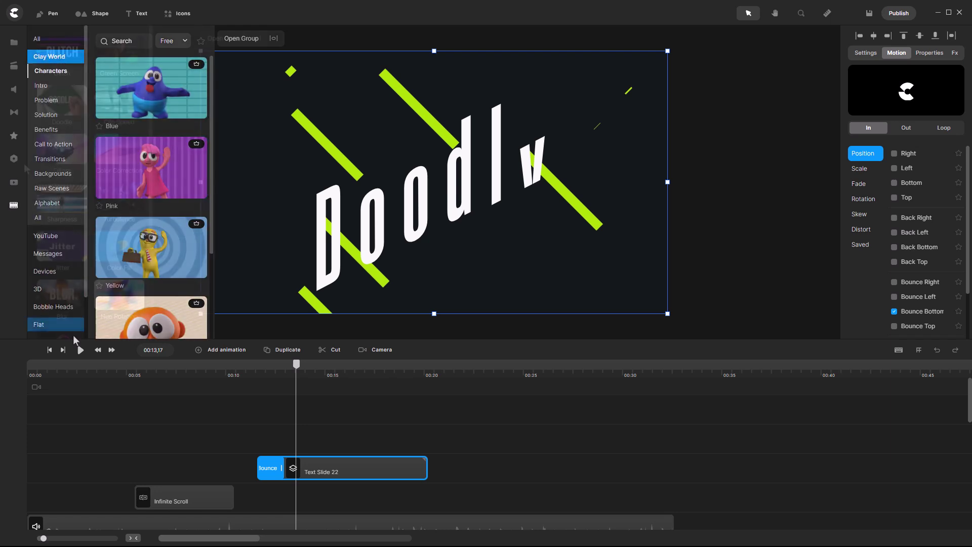
{"action": "left_click", "coordinate": [13, 136]}
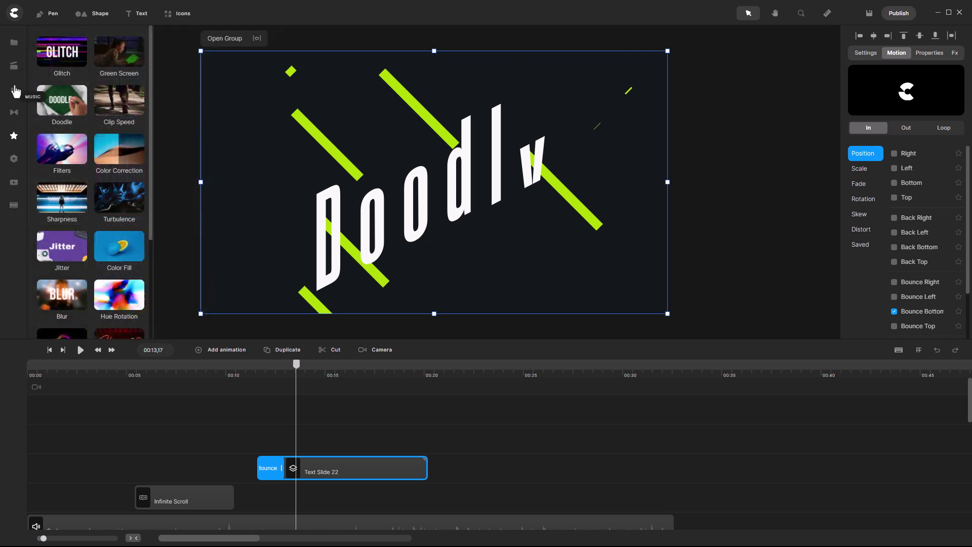
Show the music library and deselect the Text Slide 22 clip.
{"action": "left_click", "coordinate": [13, 91]}
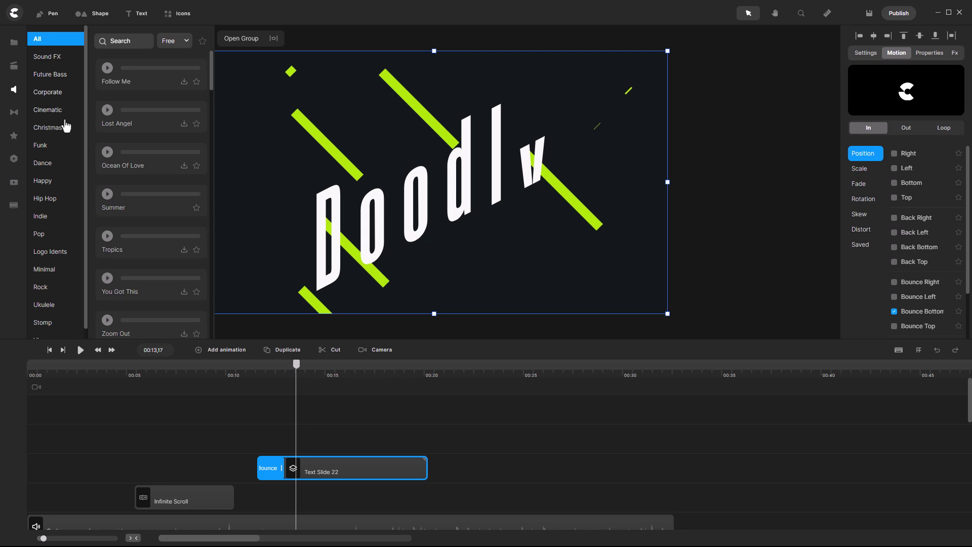
{"action": "left_click", "coordinate": [146, 432]}
{"action": "scroll", "coordinate": [131, 430], "scroll_direction": "down", "scroll_amount": 2}
{"action": "scroll", "coordinate": [89, 397], "scroll_direction": "up", "scroll_amount": 1}
{"action": "scroll", "coordinate": [83, 412], "scroll_direction": "down", "scroll_amount": 1}
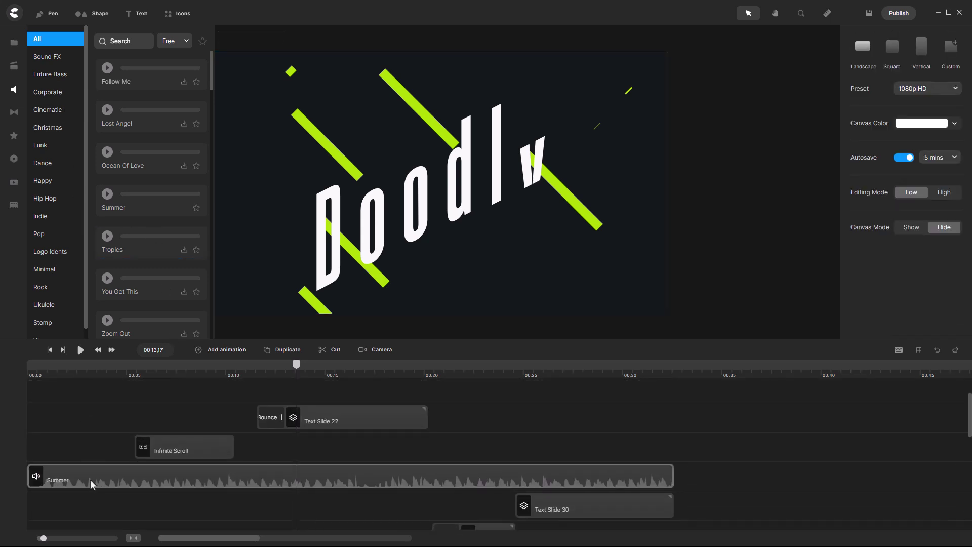
{"action": "scroll", "coordinate": [142, 475], "scroll_direction": "down", "scroll_amount": 1}
{"action": "scroll", "coordinate": [142, 474], "scroll_direction": "down", "scroll_amount": 3}
{"action": "scroll", "coordinate": [142, 474], "scroll_direction": "down", "scroll_amount": 1}
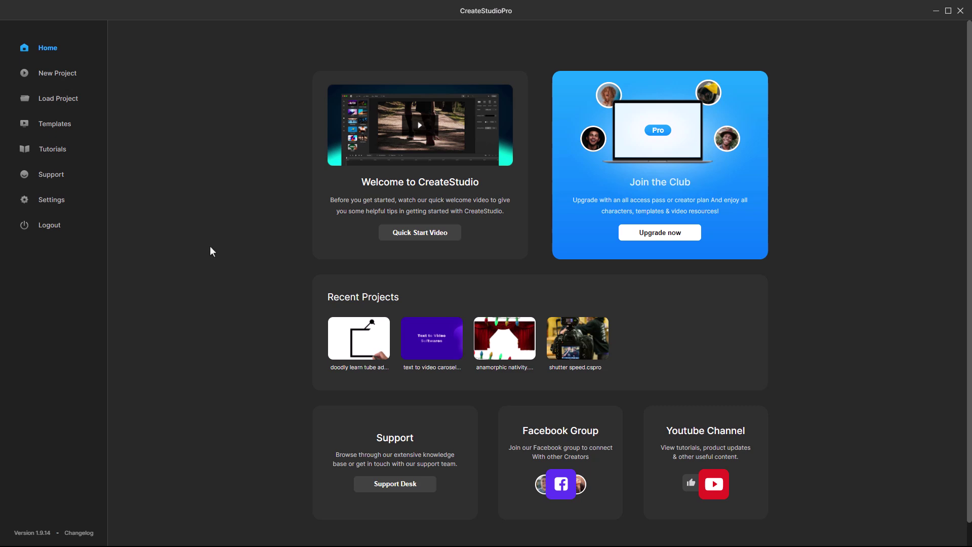
Open Templates, preview the Slideshow template details, and dismiss the New Project choices.
{"action": "left_click", "coordinate": [60, 124]}
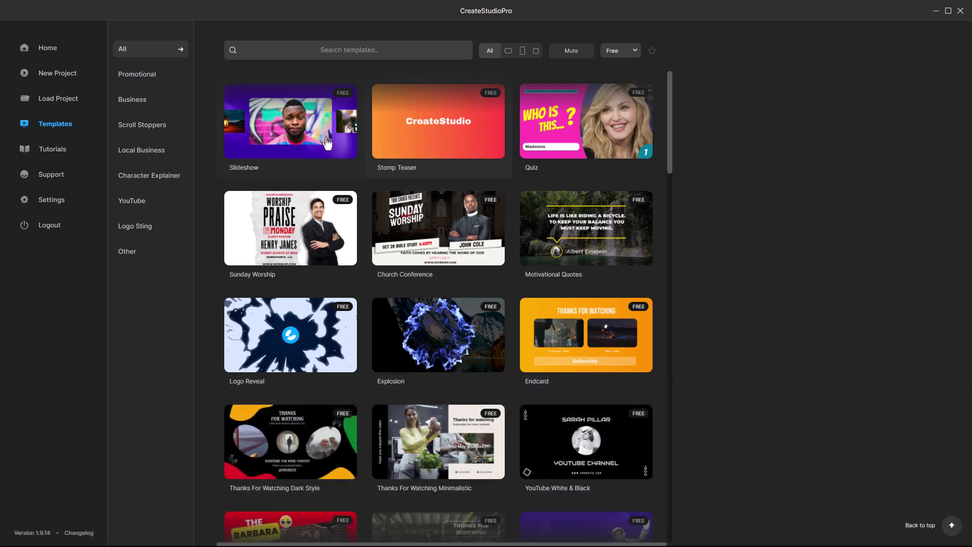
{"action": "left_click", "coordinate": [301, 138]}
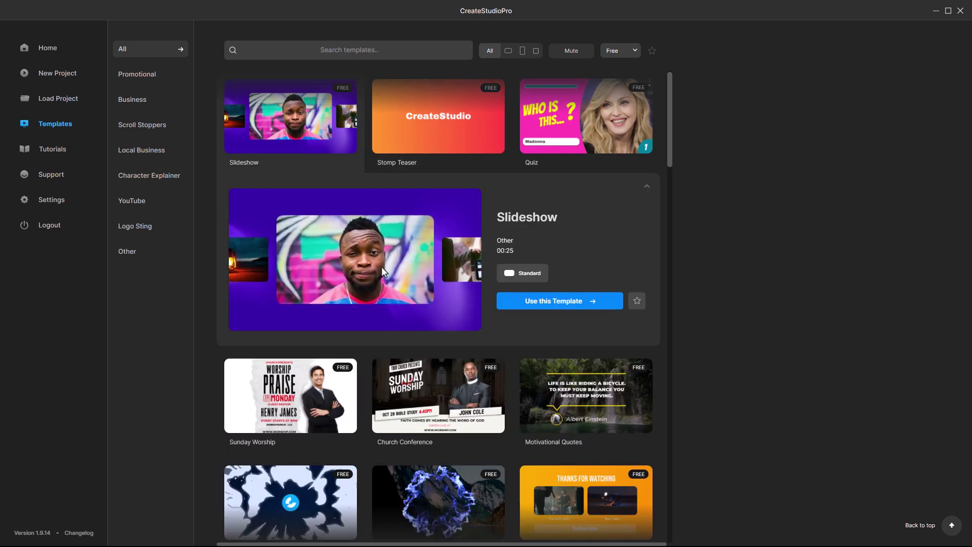
{"action": "left_click", "coordinate": [55, 124]}
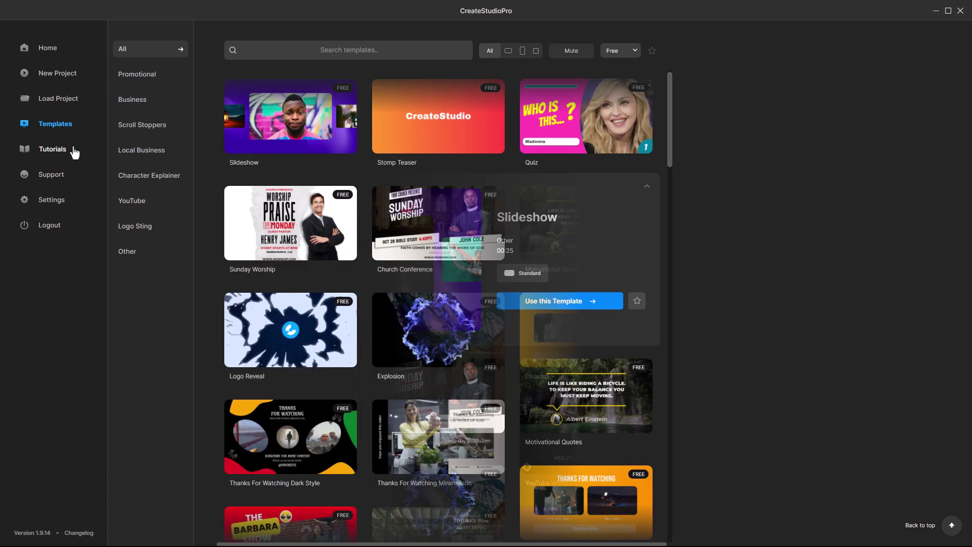
{"action": "left_click", "coordinate": [64, 79]}
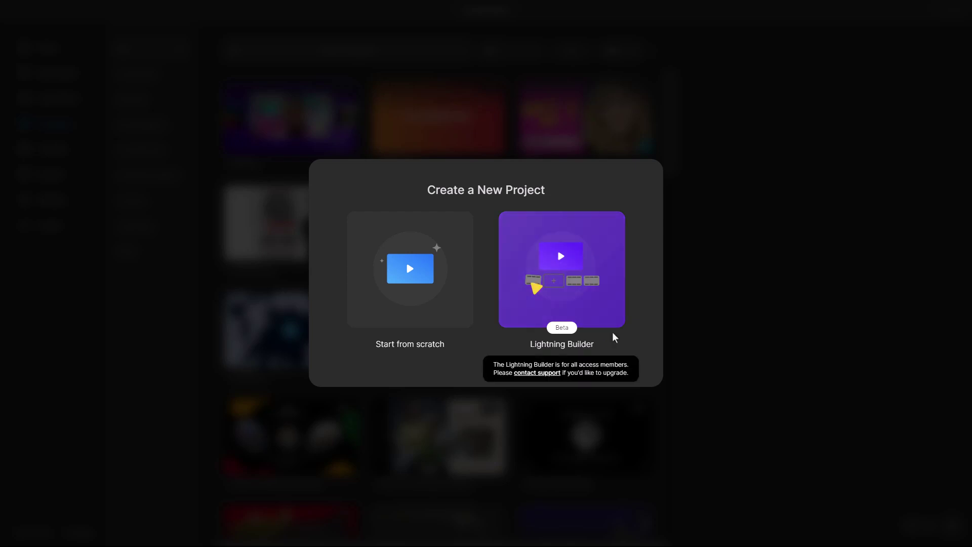
{"action": "mouse_move", "coordinate": [563, 282]}
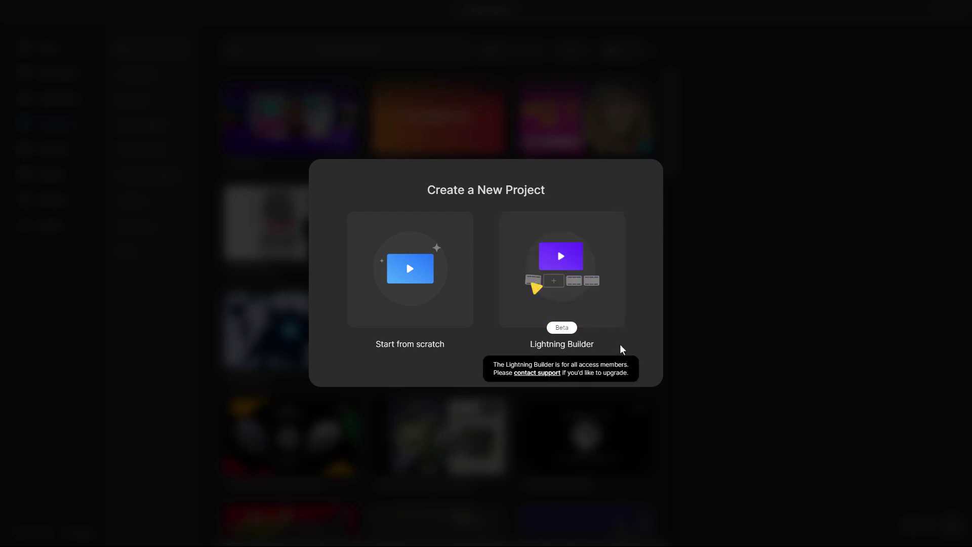
{"action": "left_click", "coordinate": [602, 115]}
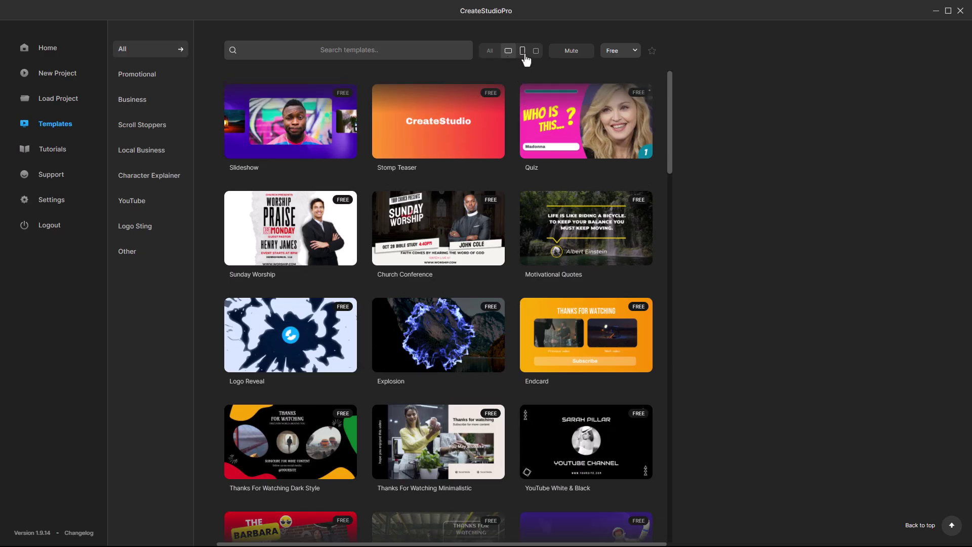
{"action": "left_click", "coordinate": [522, 52]}
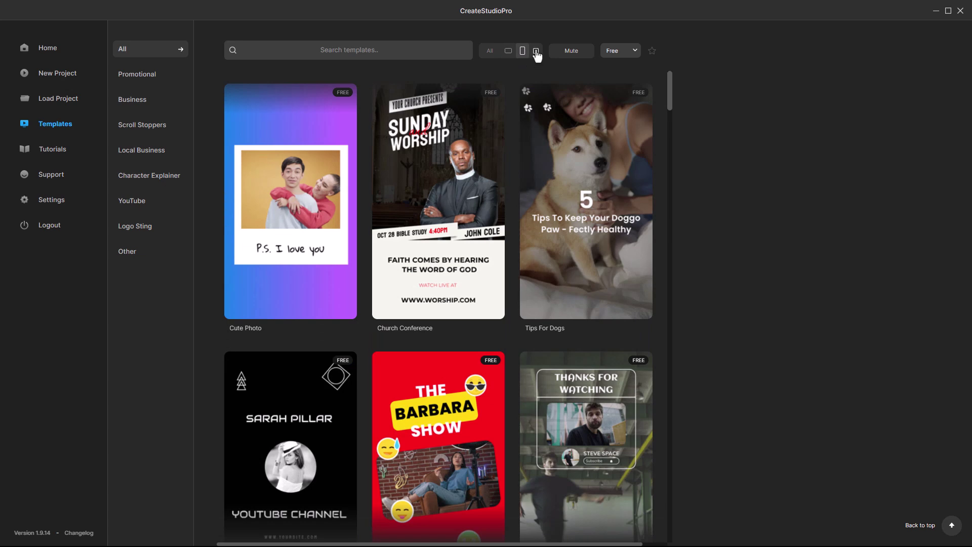
{"action": "left_click", "coordinate": [535, 52]}
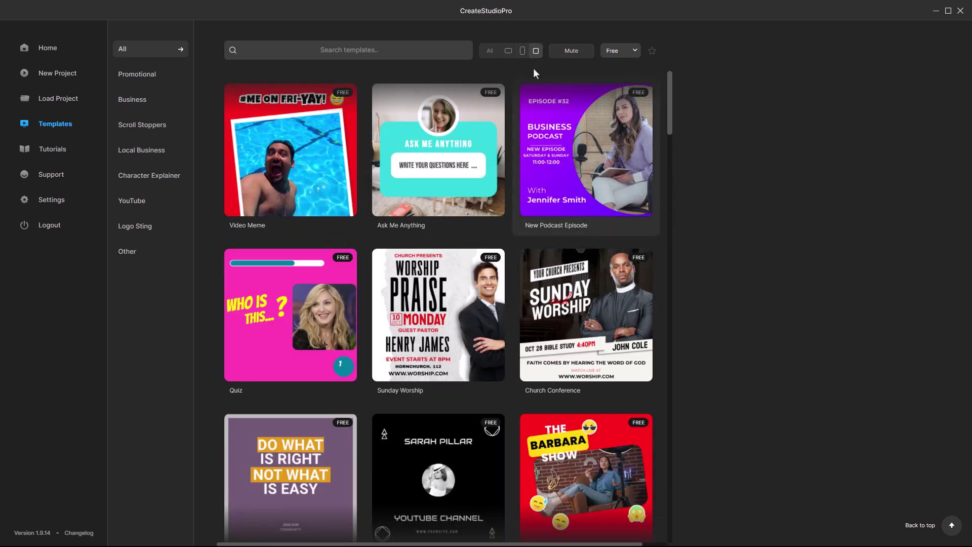
{"action": "left_click", "coordinate": [523, 51]}
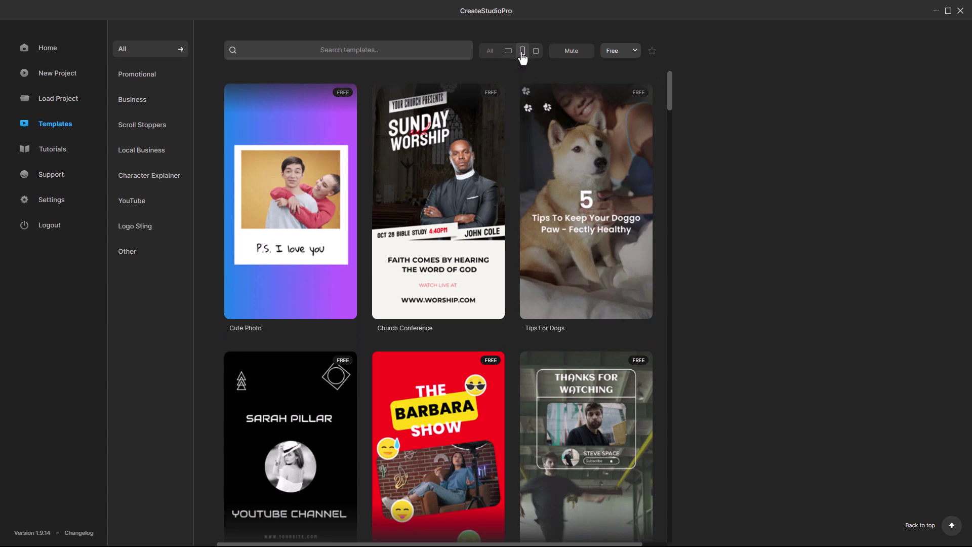
{"action": "left_click", "coordinate": [509, 50]}
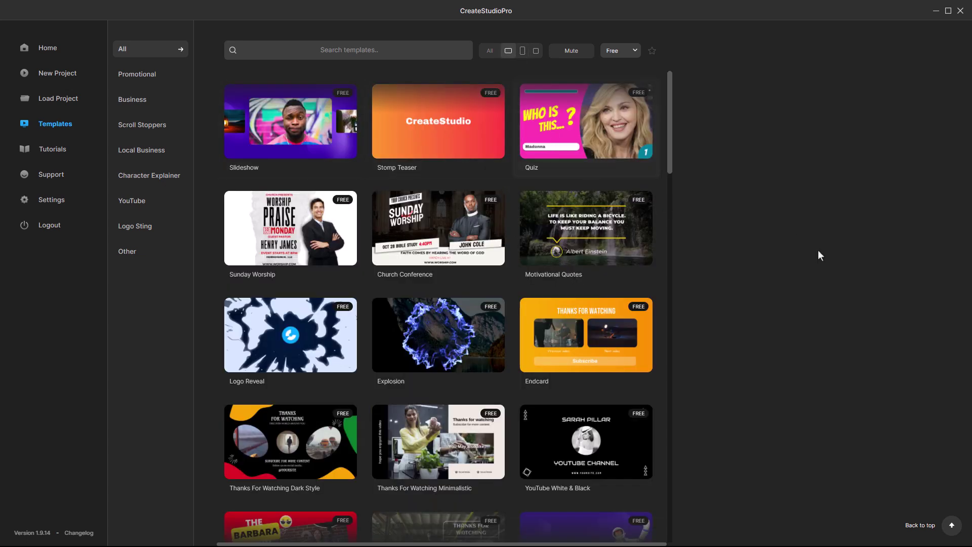